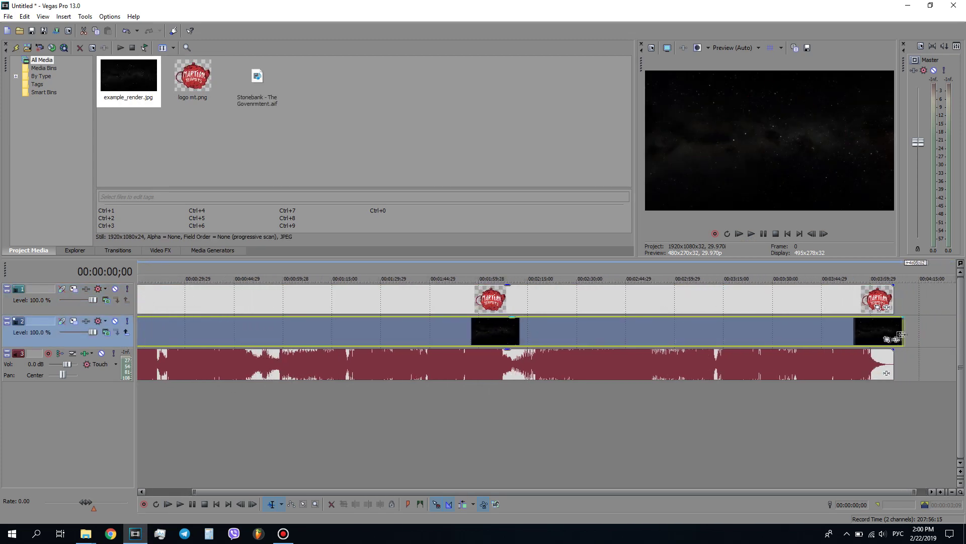
Step: Add the BCC Jitter Basic effect to the logo event on the first track and preview its playback
{"action": "left_click", "coordinate": [880, 307]}
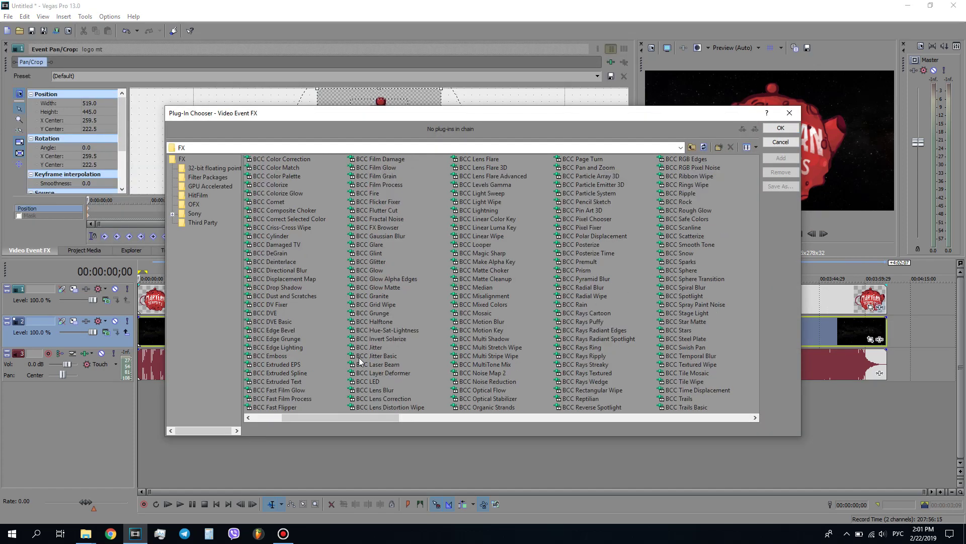
{"action": "left_click", "coordinate": [363, 356]}
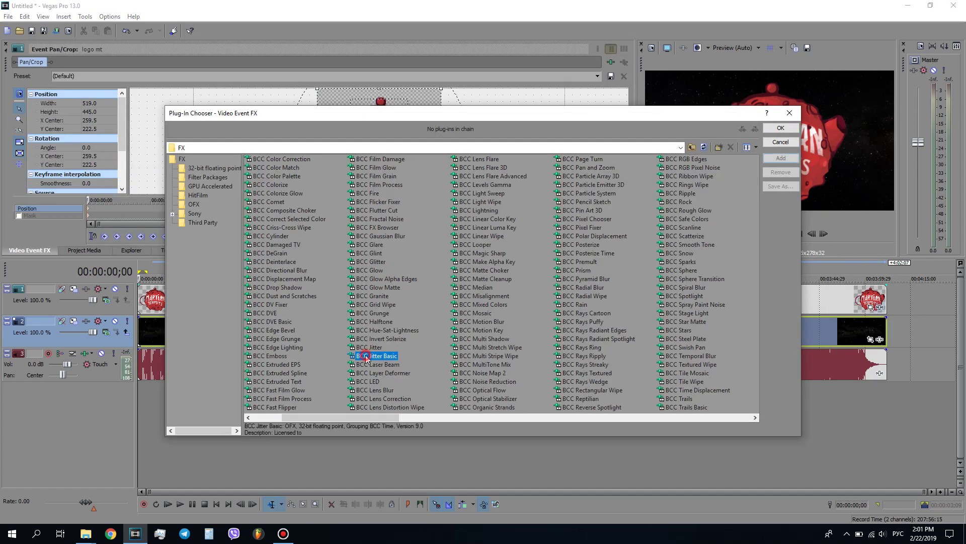
{"action": "left_click", "coordinate": [783, 158]}
{"action": "left_click", "coordinate": [788, 142]}
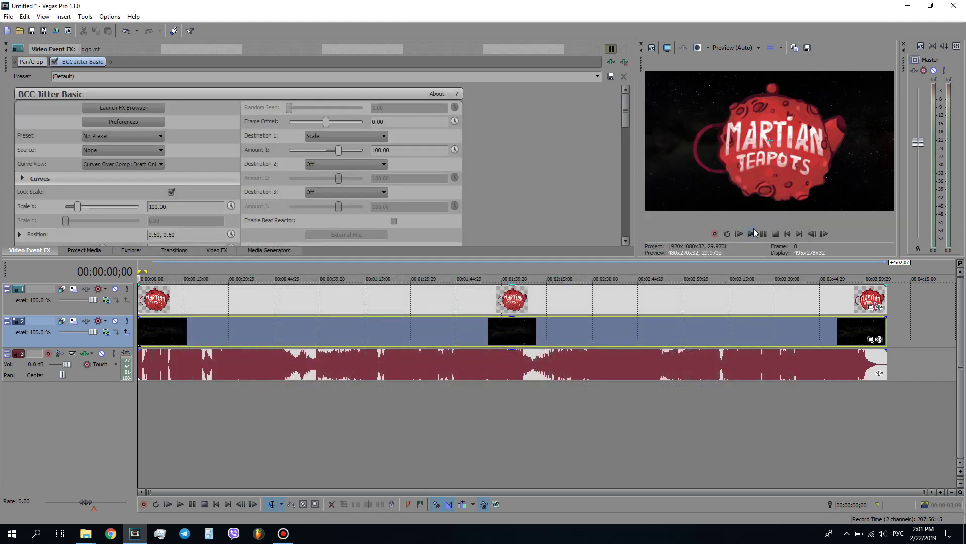
{"action": "left_click", "coordinate": [750, 235]}
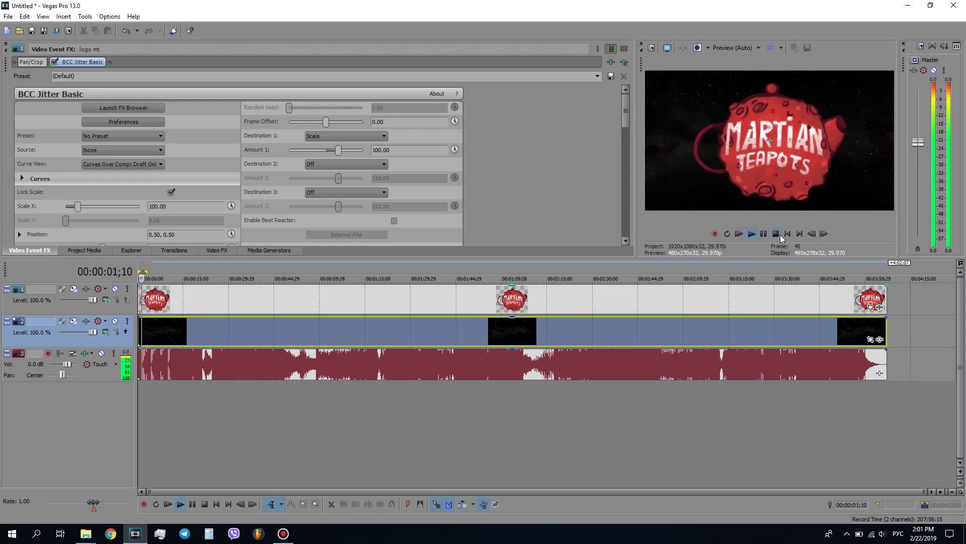
{"action": "left_click", "coordinate": [775, 234]}
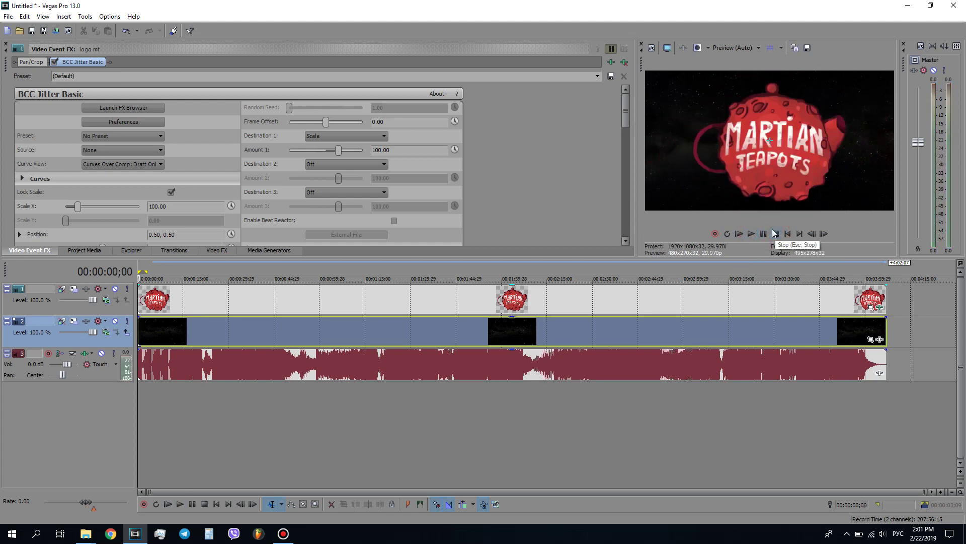
Step: Set the logo effect's Jitter Shape to Constant and its Master Amount to 0.00
{"action": "left_click_drag", "start_coordinate": [622, 120], "coordinate": [617, 219]}
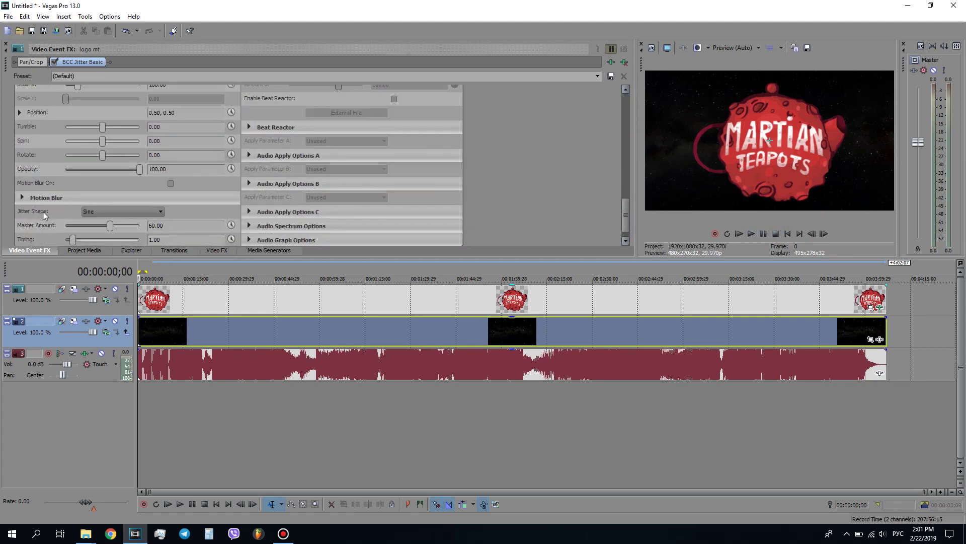
{"action": "left_click", "coordinate": [95, 211]}
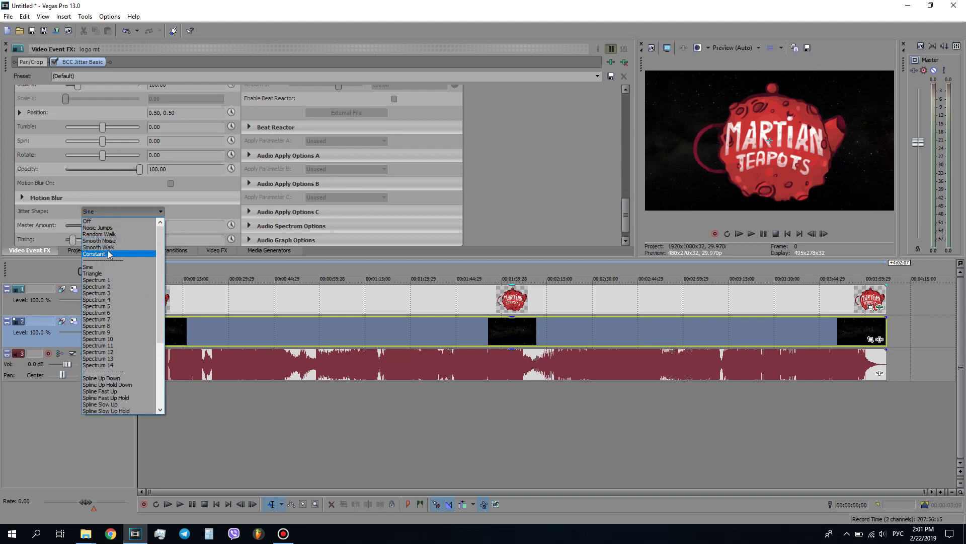
{"action": "left_click", "coordinate": [106, 254]}
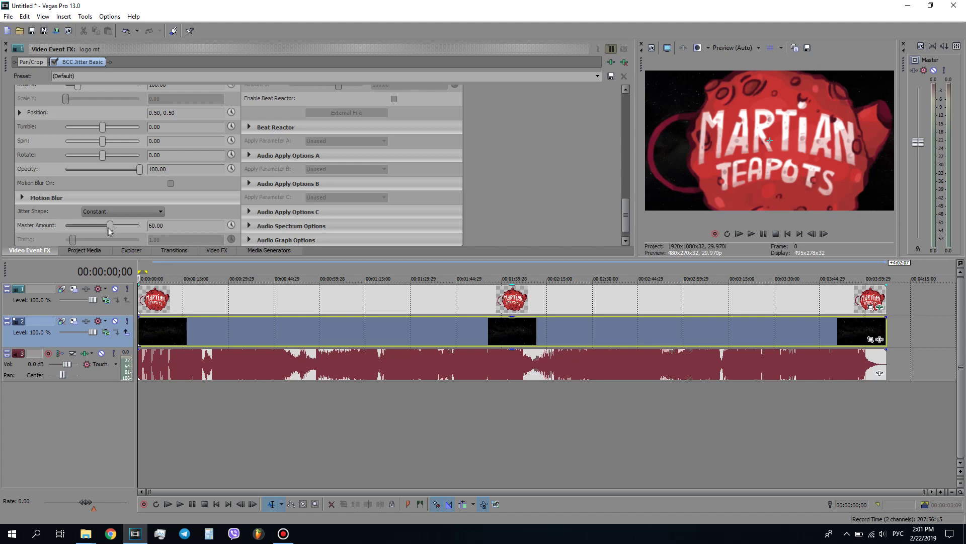
{"action": "left_click_drag", "start_coordinate": [110, 227], "coordinate": [34, 226]}
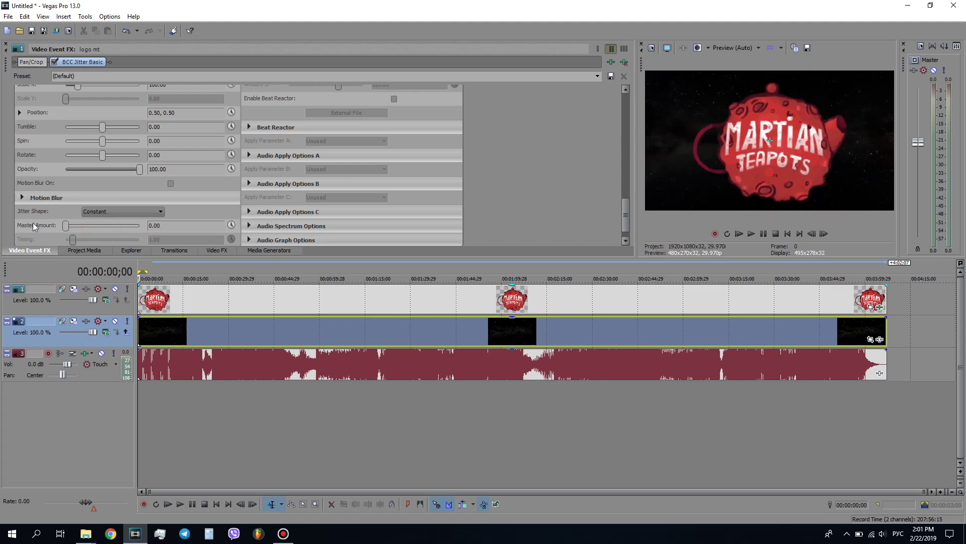
Step: Apply the 16:9 Widescreen TV aspect ratio preset to the logo's pan/crop and enlarge the frame to about 1555 by 875
{"action": "left_click", "coordinate": [870, 307]}
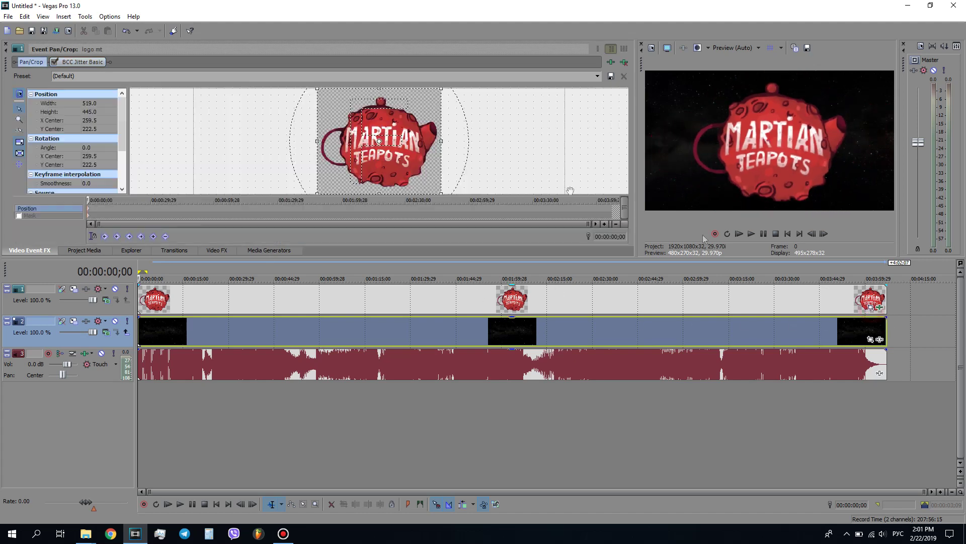
{"action": "left_click", "coordinate": [598, 75]}
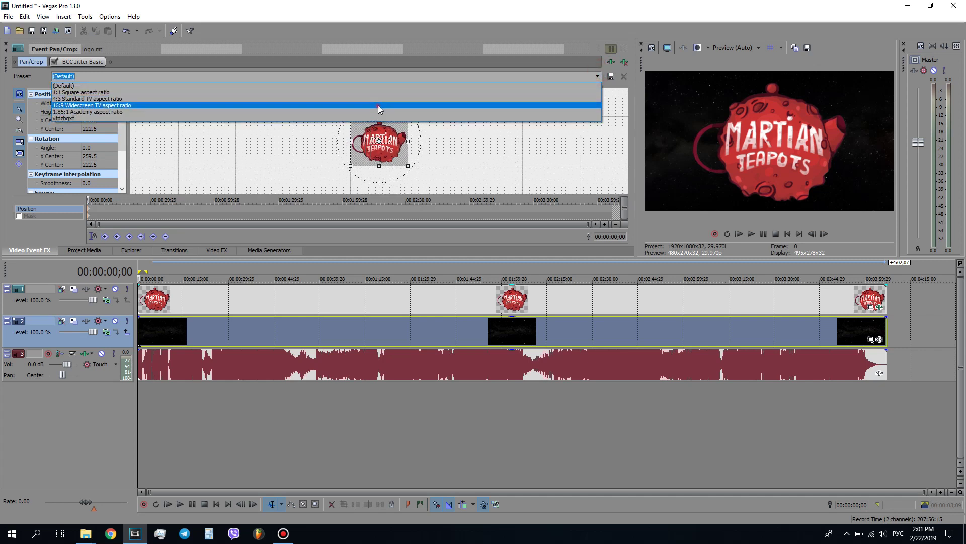
{"action": "left_click", "coordinate": [378, 105]}
{"action": "left_click_drag", "start_coordinate": [341, 164], "coordinate": [281, 188]}
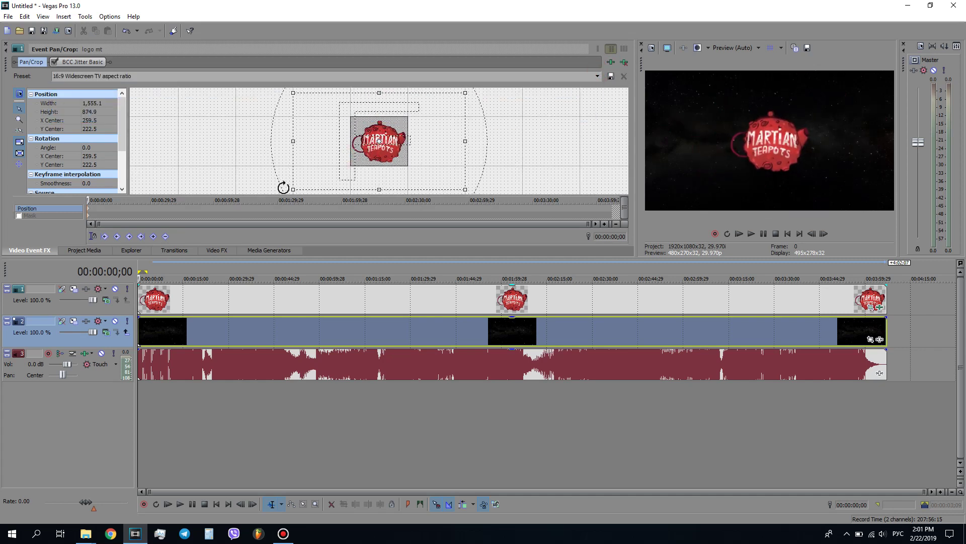
Step: Enable Beat Reactor in the logo's BCC Jitter Basic effect and look through the available external audio files
{"action": "left_click", "coordinate": [879, 306]}
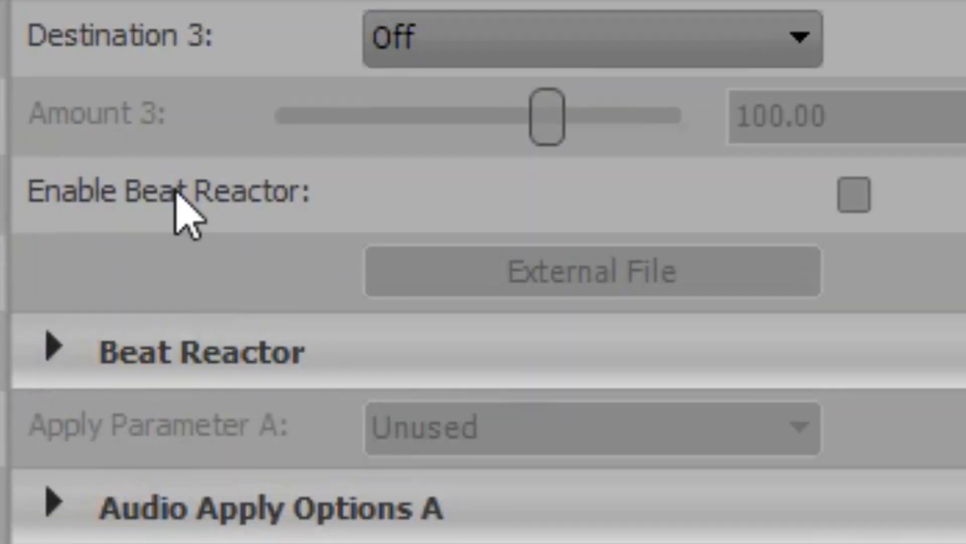
{"action": "left_click", "coordinate": [854, 195]}
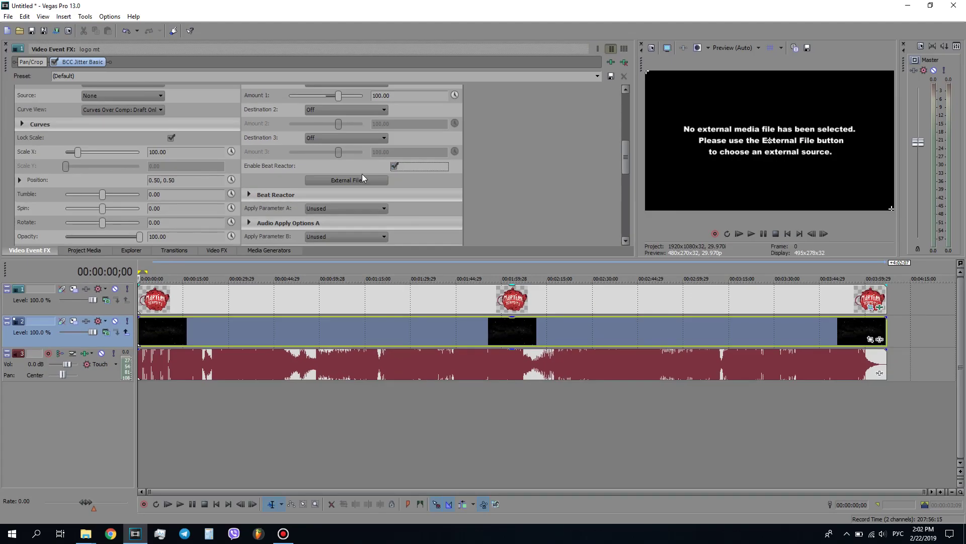
{"action": "left_click", "coordinate": [363, 177]}
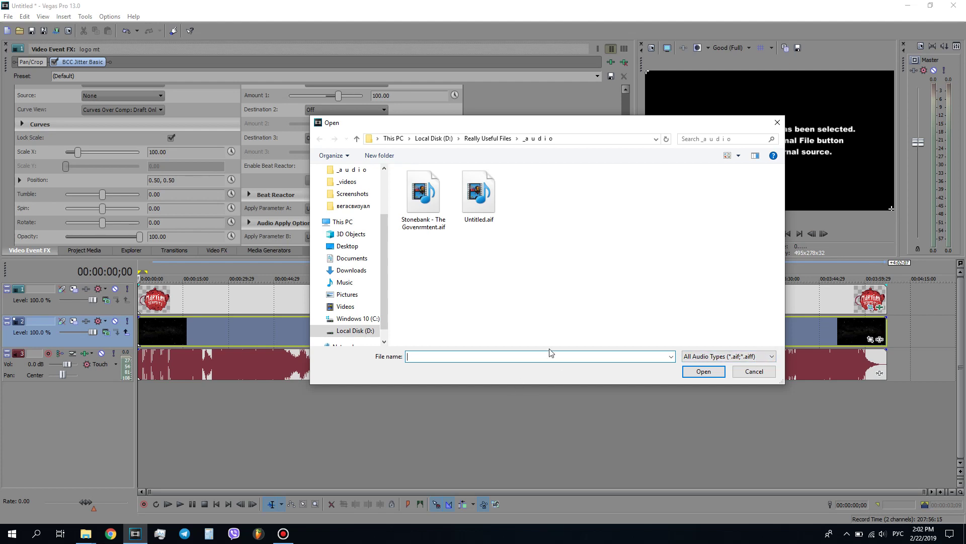
{"action": "left_click", "coordinate": [778, 122]}
Step: Render the full length of the audio event as Untitled.aif using the AIFF template 48,000 Hz, 24 Bit, Mono, PCM
{"action": "left_click", "coordinate": [624, 379]}
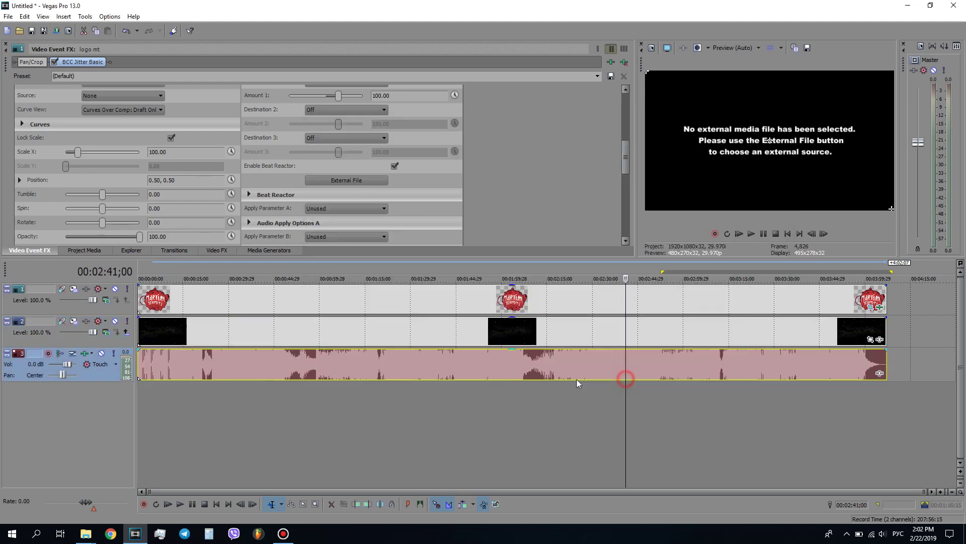
{"action": "double_click", "coordinate": [887, 395]}
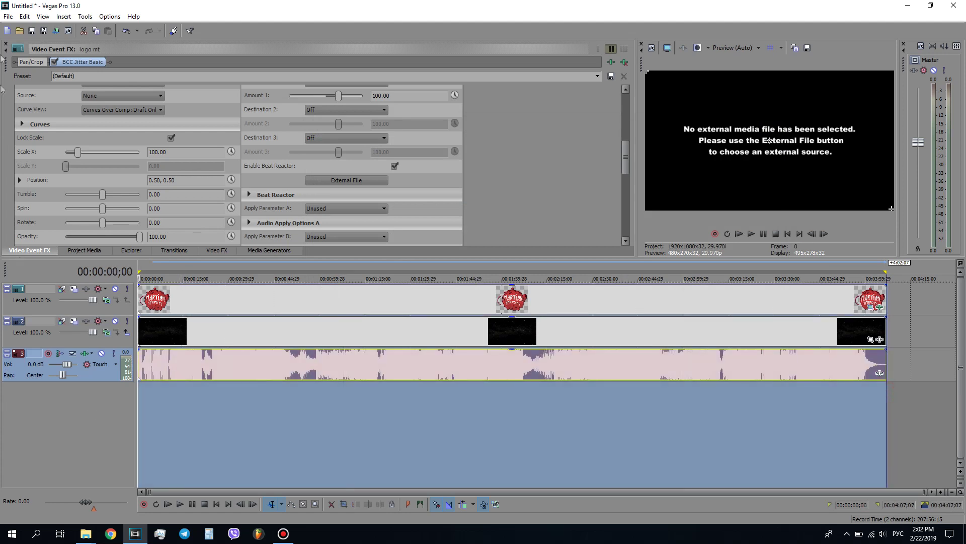
{"action": "left_click", "coordinate": [56, 31]}
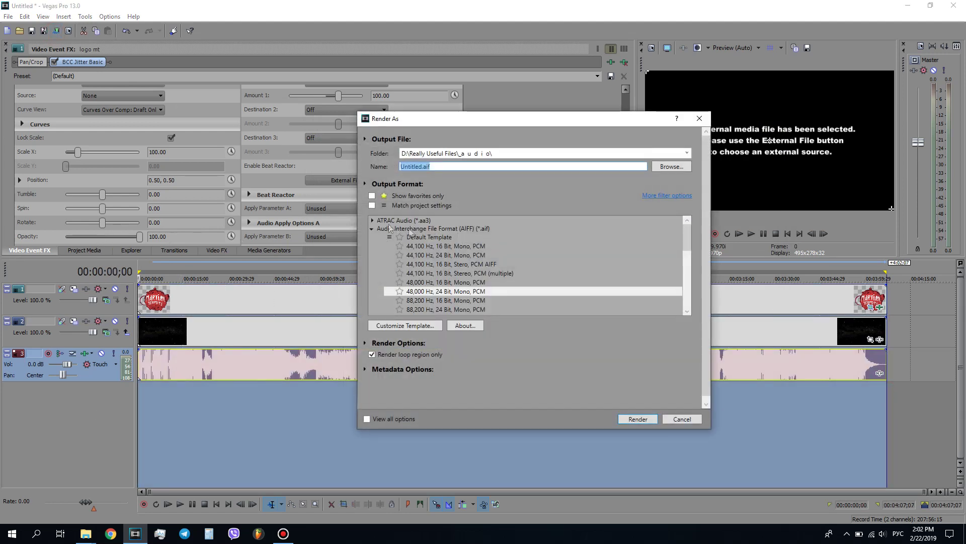
{"action": "left_click", "coordinate": [460, 291]}
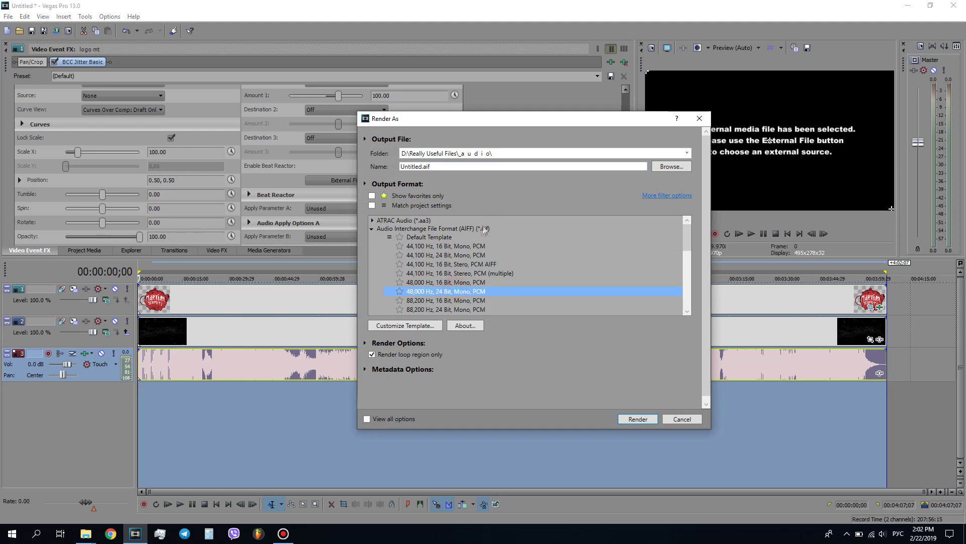
{"action": "left_click", "coordinate": [638, 419]}
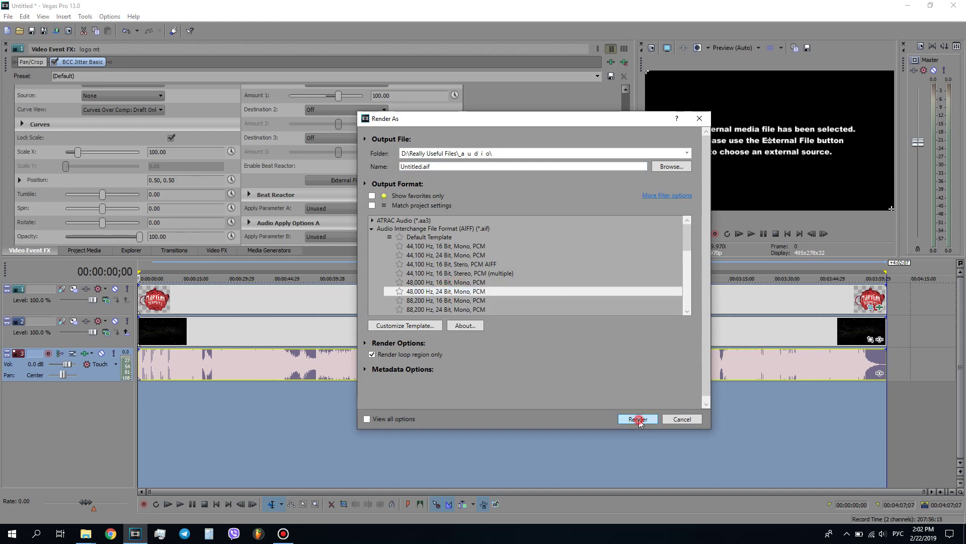
{"action": "left_click", "coordinate": [535, 307]}
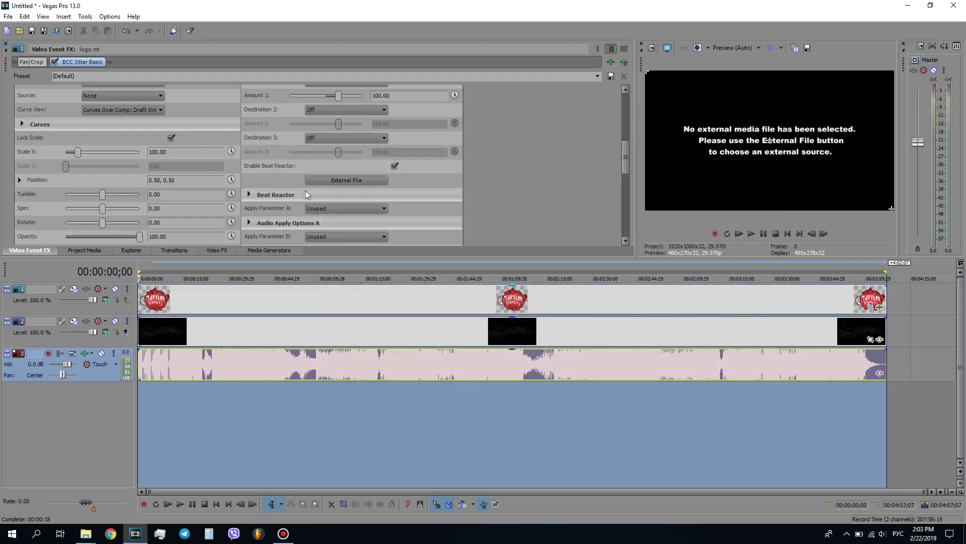
Step: Load Untitled.aif as the Beat Reactor's external audio file and preview the spectrum during playback
{"action": "left_click", "coordinate": [358, 183]}
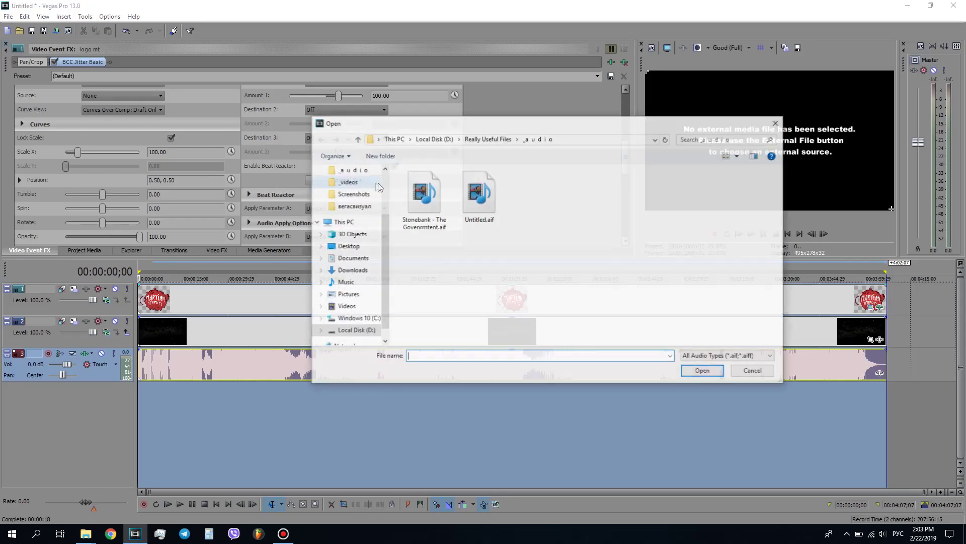
{"action": "left_click", "coordinate": [478, 195]}
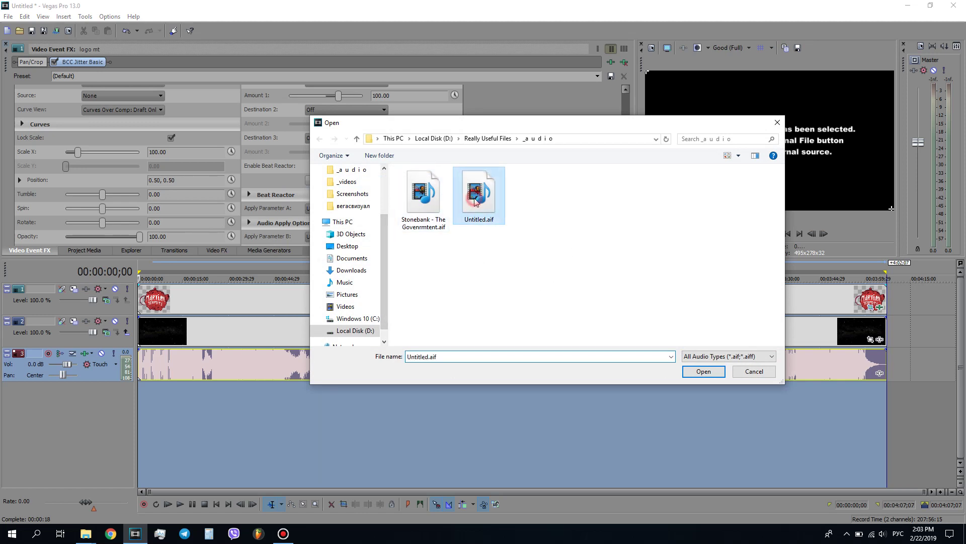
{"action": "left_click", "coordinate": [697, 376]}
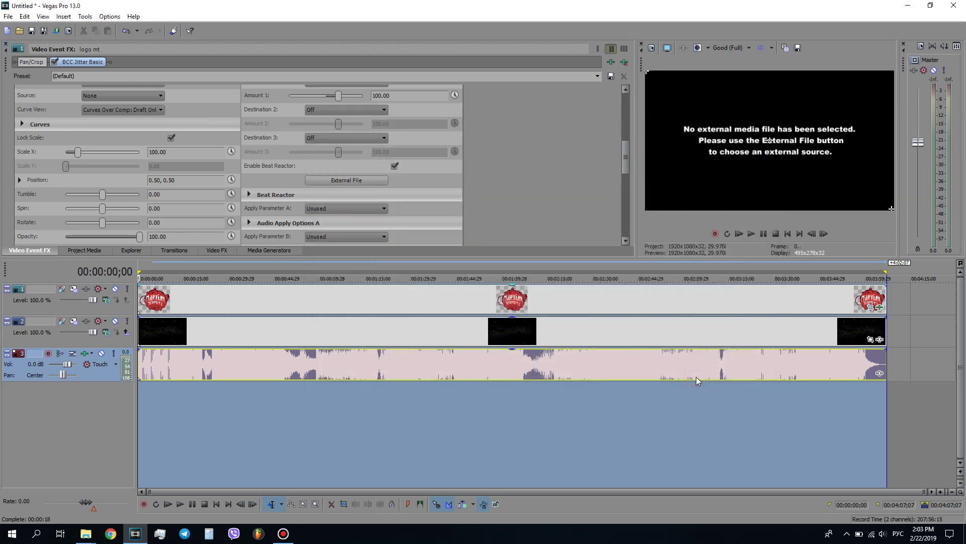
{"action": "left_click", "coordinate": [750, 234]}
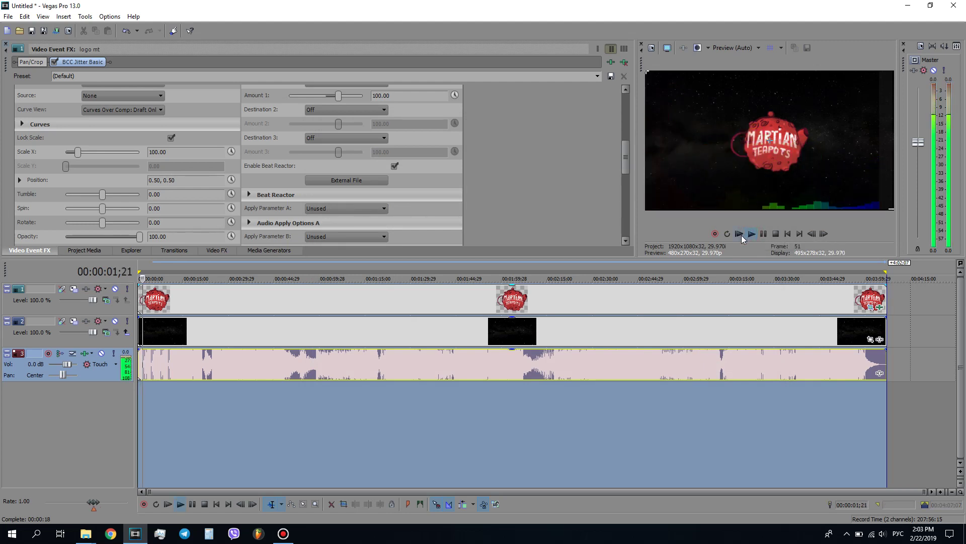
{"action": "key", "text": "space"}
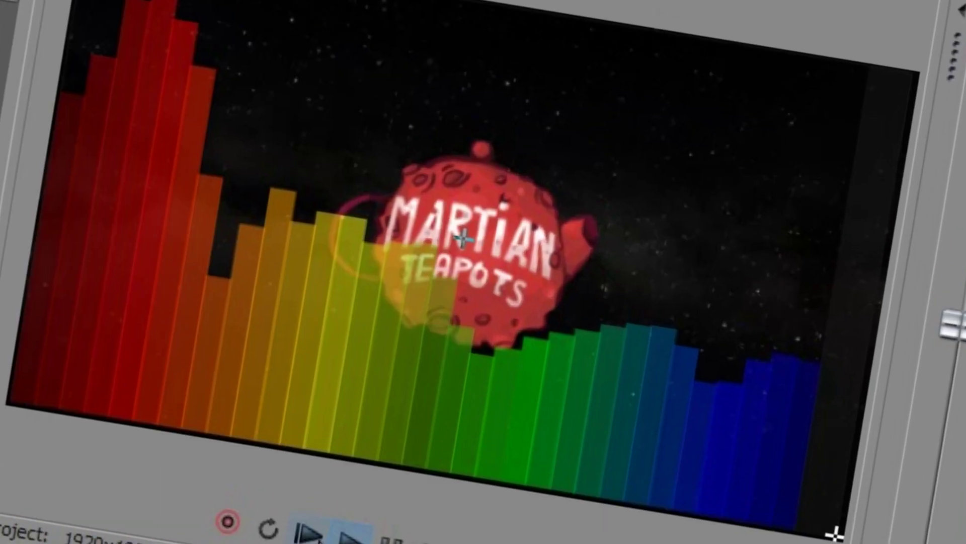
Step: Set the Beat Reactor's Apply Parameter A to Master Amount and preview the logo's reaction to the music
{"action": "scroll", "coordinate": [244, 176], "scroll_direction": "down", "scroll_amount": 2}
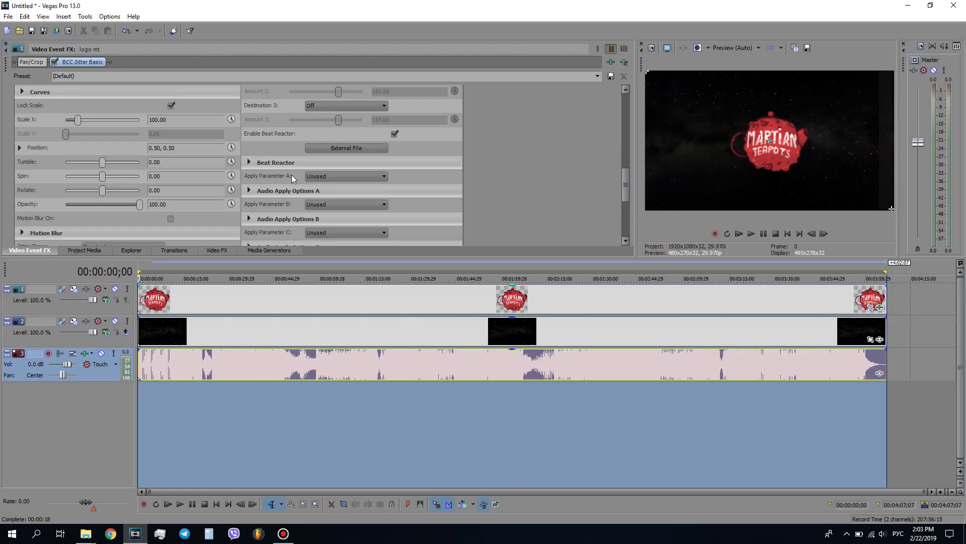
{"action": "left_click", "coordinate": [308, 177]}
{"action": "left_click", "coordinate": [321, 193]}
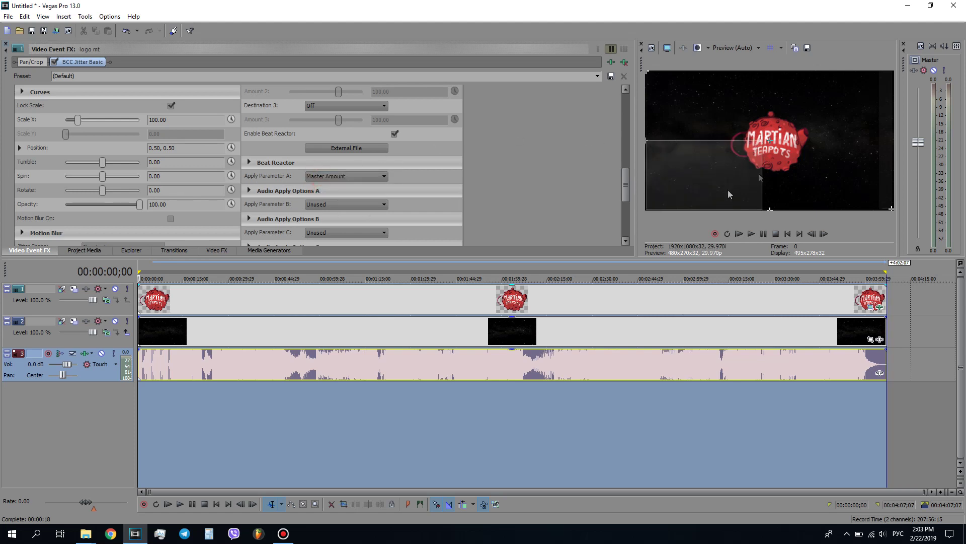
{"action": "left_click", "coordinate": [751, 234]}
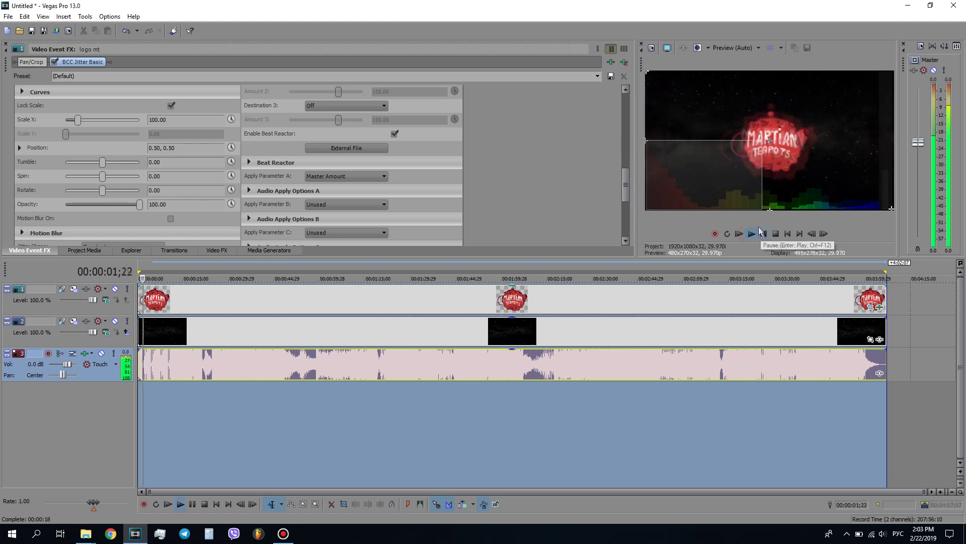
{"action": "left_click", "coordinate": [775, 234]}
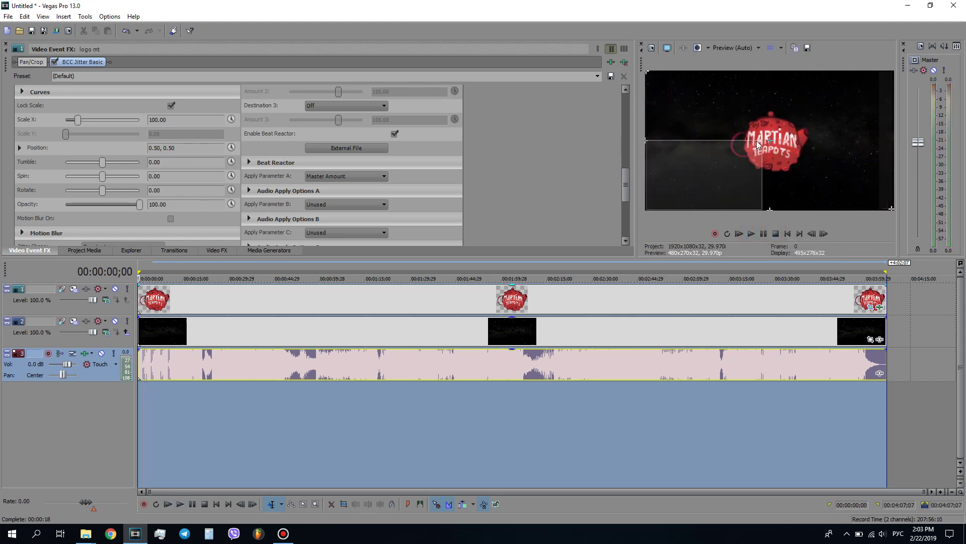
Step: Reshape the spectrum's trigger region to cover the upper part of the low-frequency red bars, and preview the playback
{"action": "left_click_drag", "start_coordinate": [769, 213], "coordinate": [683, 203]}
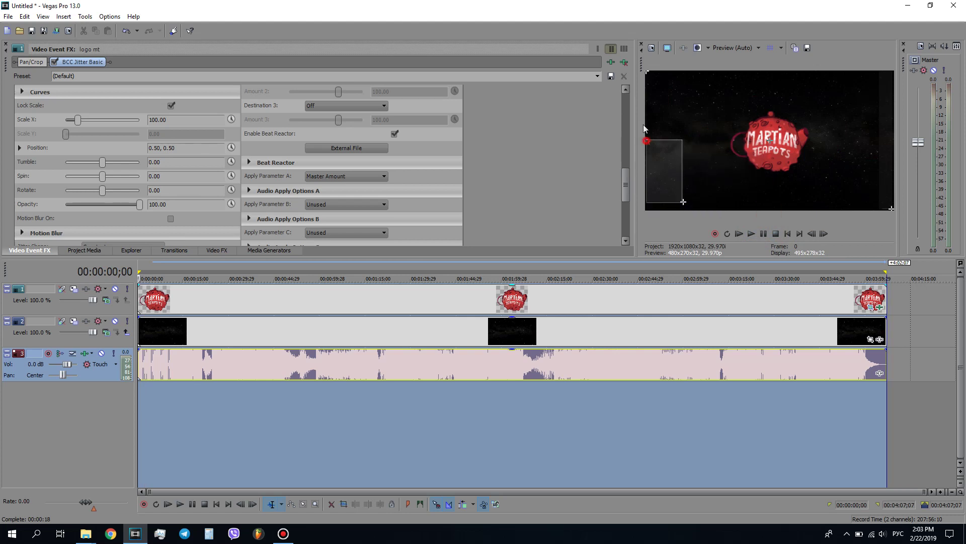
{"action": "left_click_drag", "start_coordinate": [646, 140], "coordinate": [646, 72]}
{"action": "left_click", "coordinate": [683, 199]}
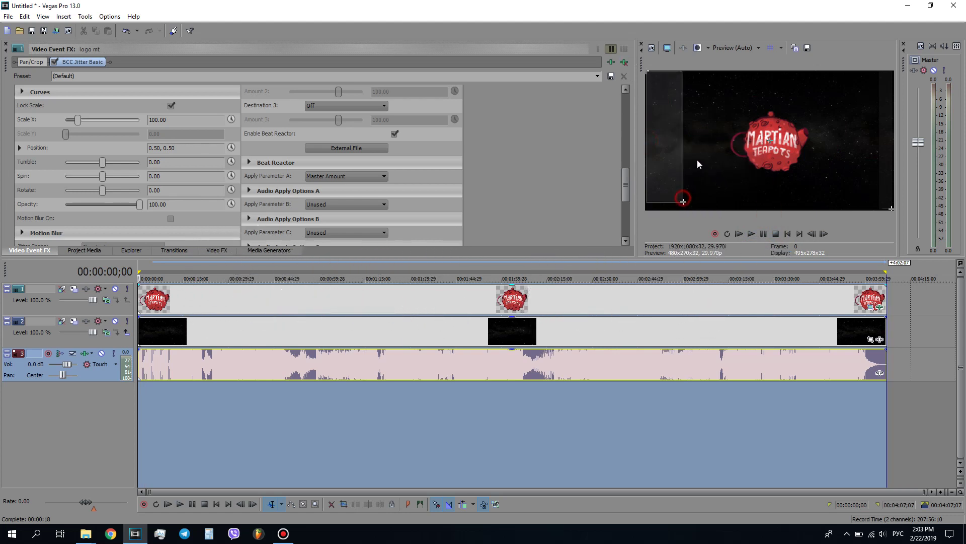
{"action": "left_click_drag", "start_coordinate": [684, 204], "coordinate": [699, 155]}
{"action": "left_click", "coordinate": [752, 234]}
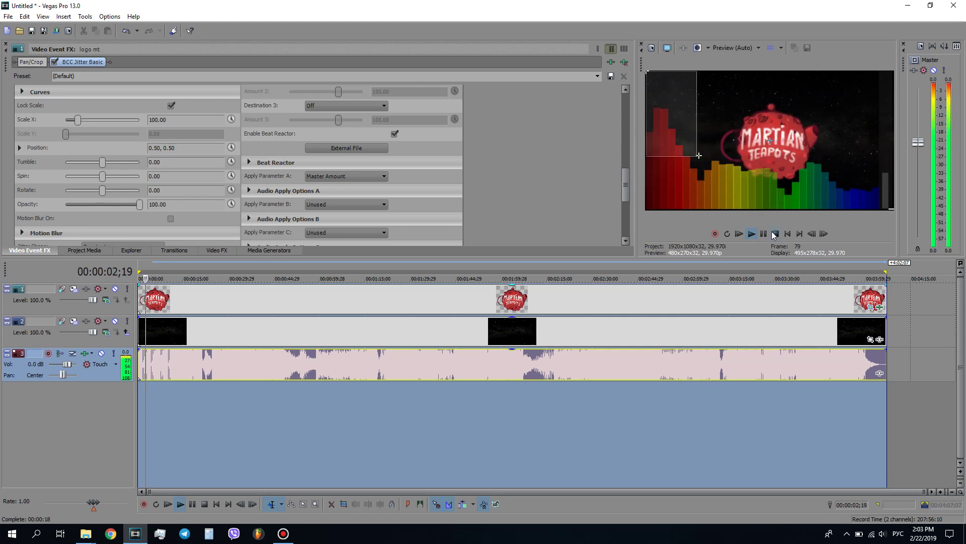
{"action": "left_click", "coordinate": [776, 234]}
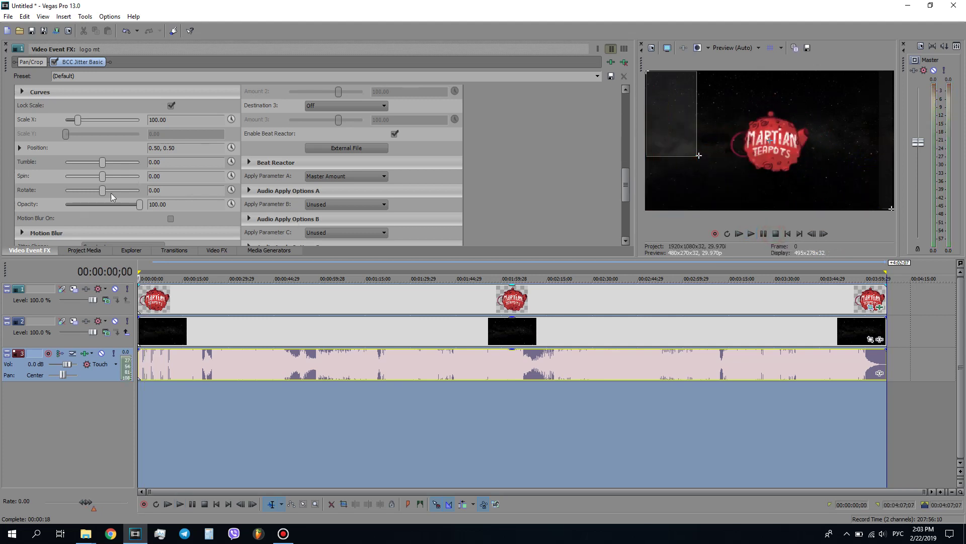
Step: Set the Falloff in Audio Apply Options A to Quadradic Soft
{"action": "left_click", "coordinate": [249, 191]}
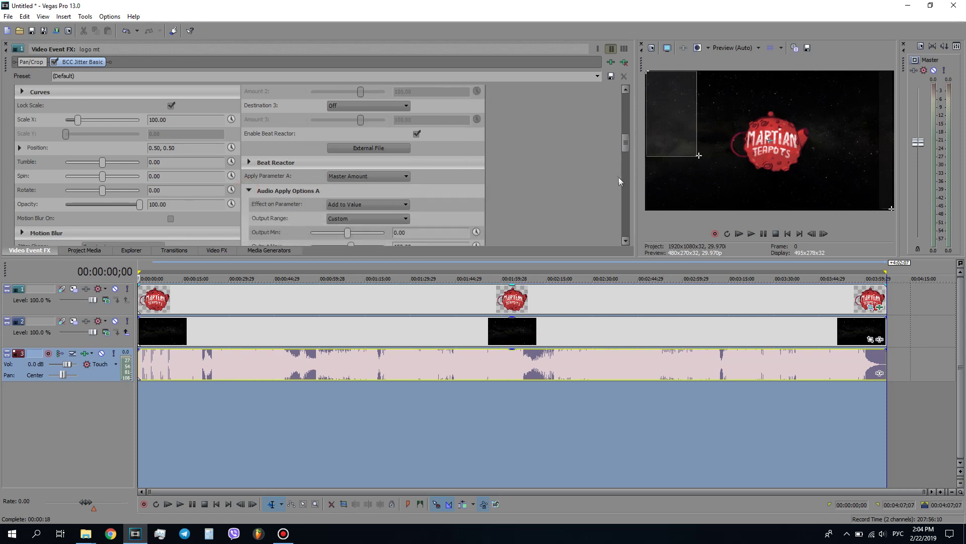
{"action": "scroll", "coordinate": [623, 155], "scroll_direction": "down", "scroll_amount": 5}
{"action": "left_click_drag", "start_coordinate": [623, 184], "coordinate": [624, 194]}
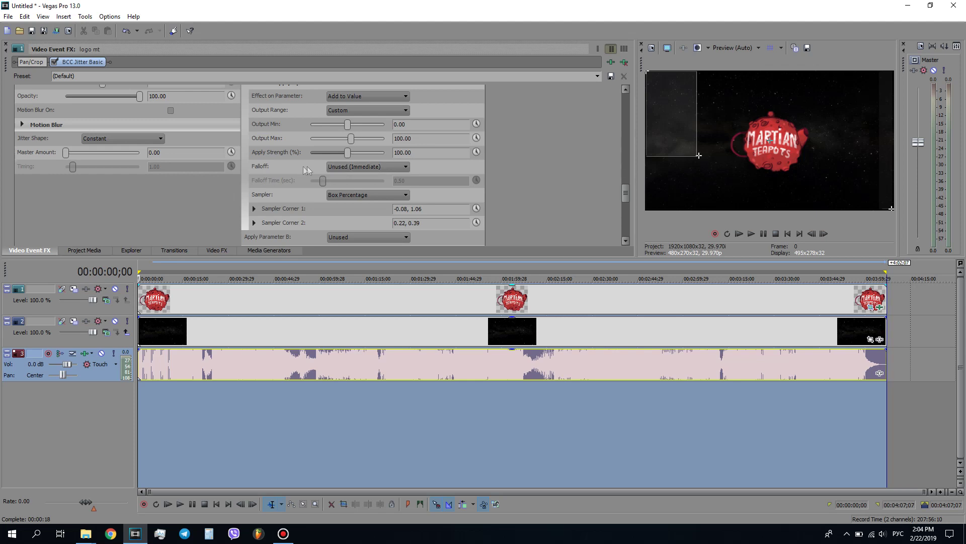
{"action": "left_click", "coordinate": [353, 167]}
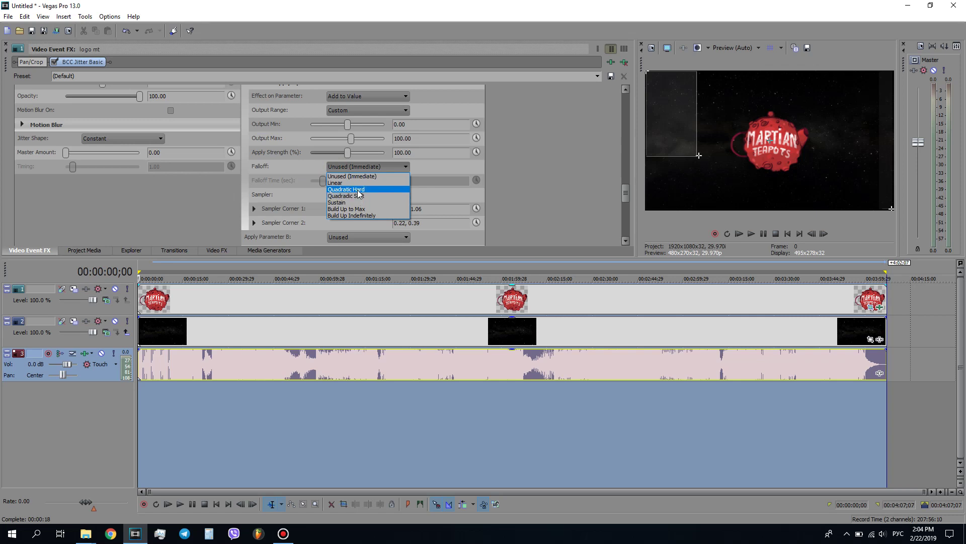
{"action": "left_click", "coordinate": [358, 195]}
Step: Set the Falloff Time to 0.20 seconds and preview the logo's movement with the music
{"action": "left_click_drag", "start_coordinate": [324, 180], "coordinate": [318, 180]}
{"action": "double_click", "coordinate": [402, 182]}
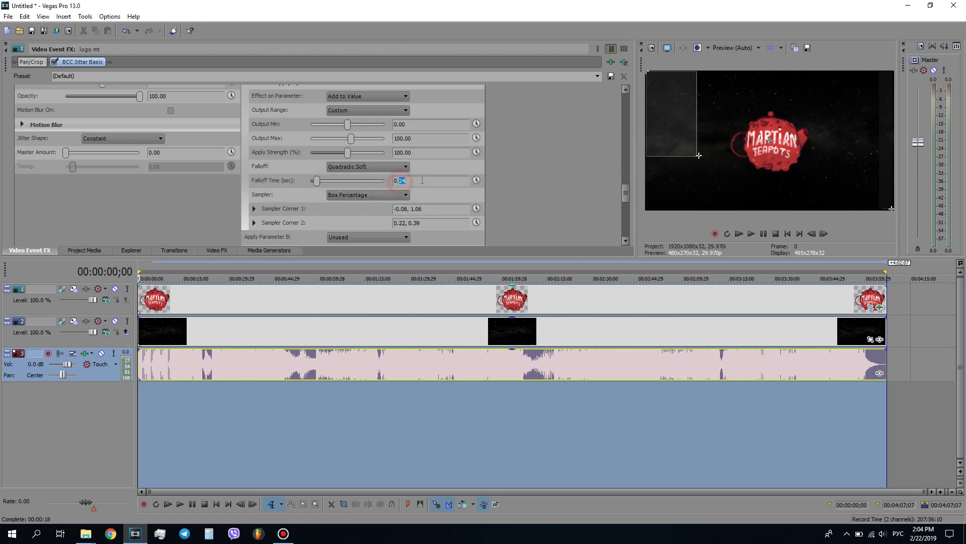
{"action": "type", "text": "20"}
{"action": "key", "text": "Return"}
{"action": "left_click", "coordinate": [749, 234]}
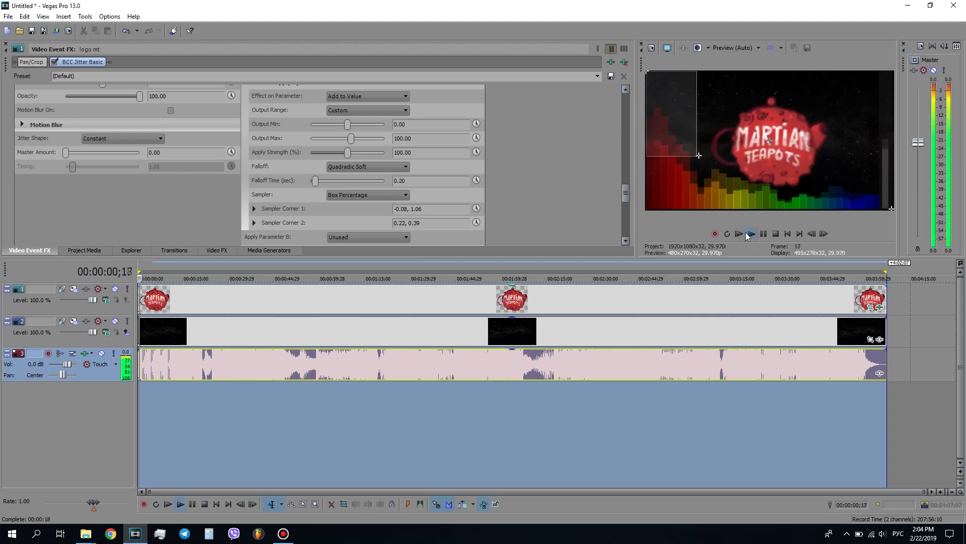
{"action": "left_click", "coordinate": [776, 234]}
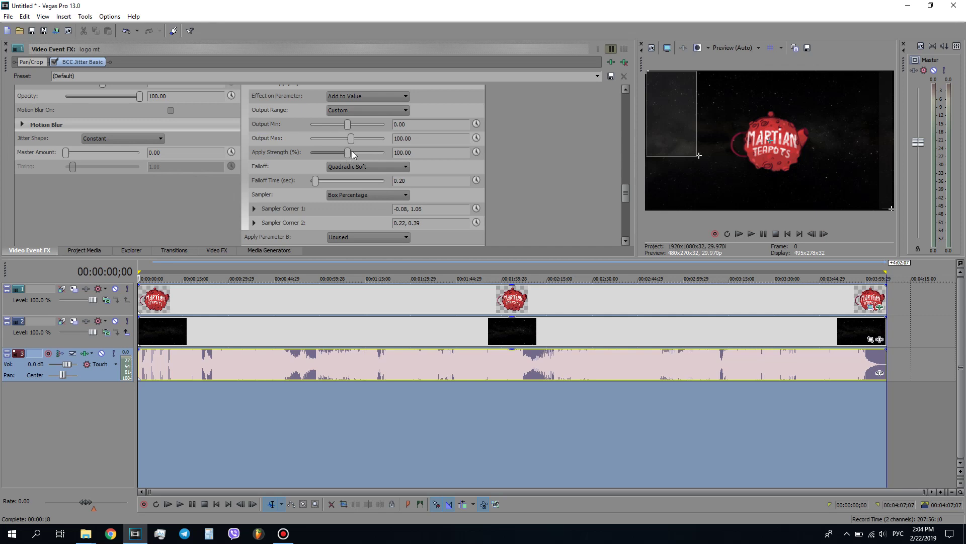
Step: Turn off Show Graph in the Beat Reactor settings, preview the playback, and clear the time selection on the timeline
{"action": "scroll", "coordinate": [352, 150], "scroll_direction": "up", "scroll_amount": 3}
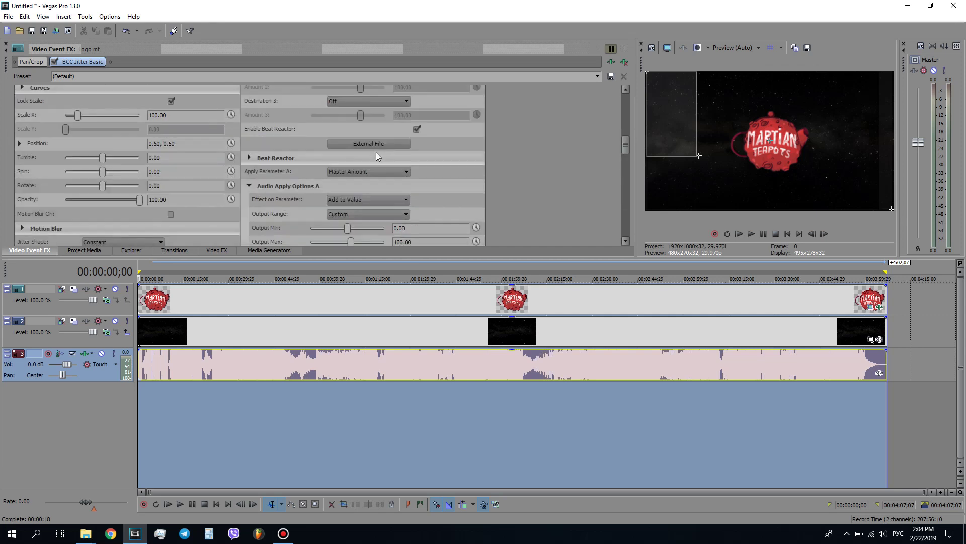
{"action": "left_click", "coordinate": [244, 160]}
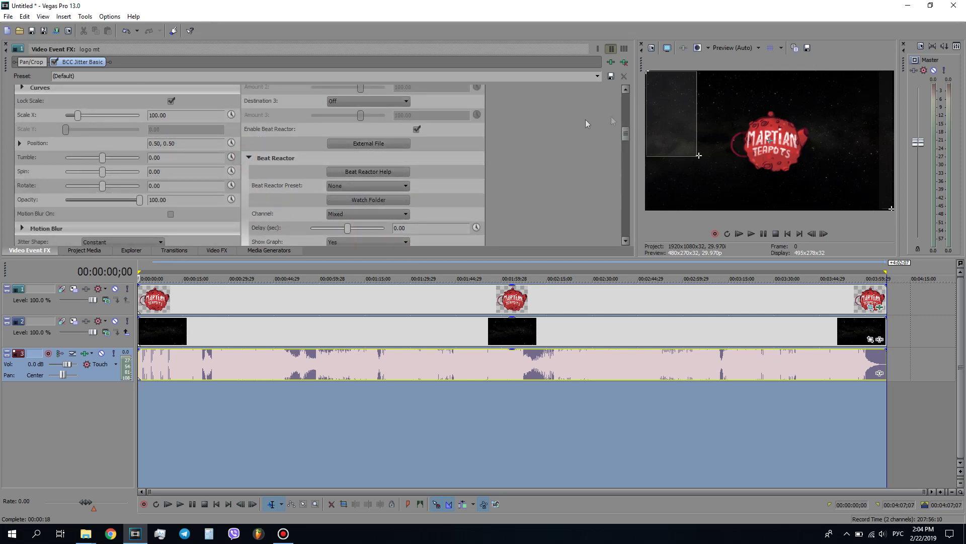
{"action": "left_click_drag", "start_coordinate": [625, 138], "coordinate": [618, 172]}
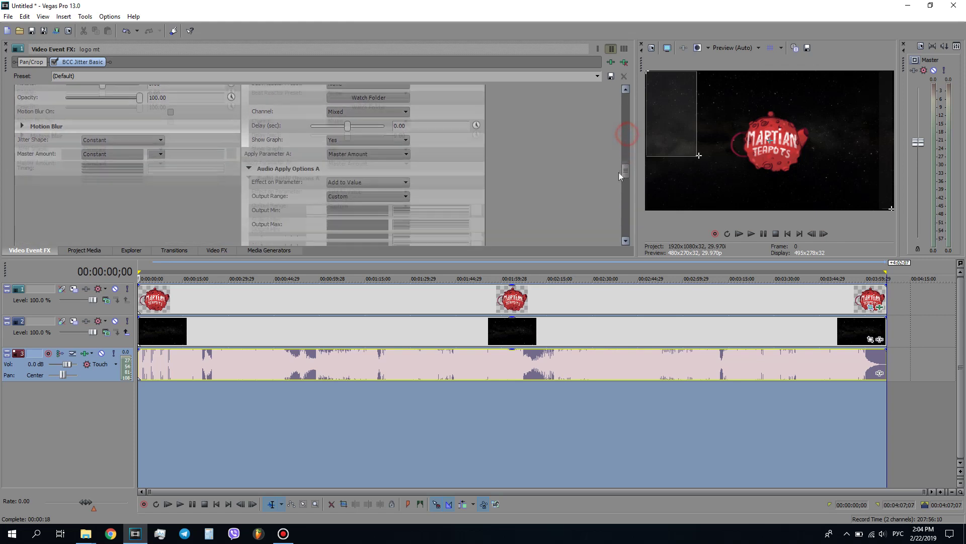
{"action": "left_click", "coordinate": [372, 139]}
{"action": "left_click", "coordinate": [373, 153]}
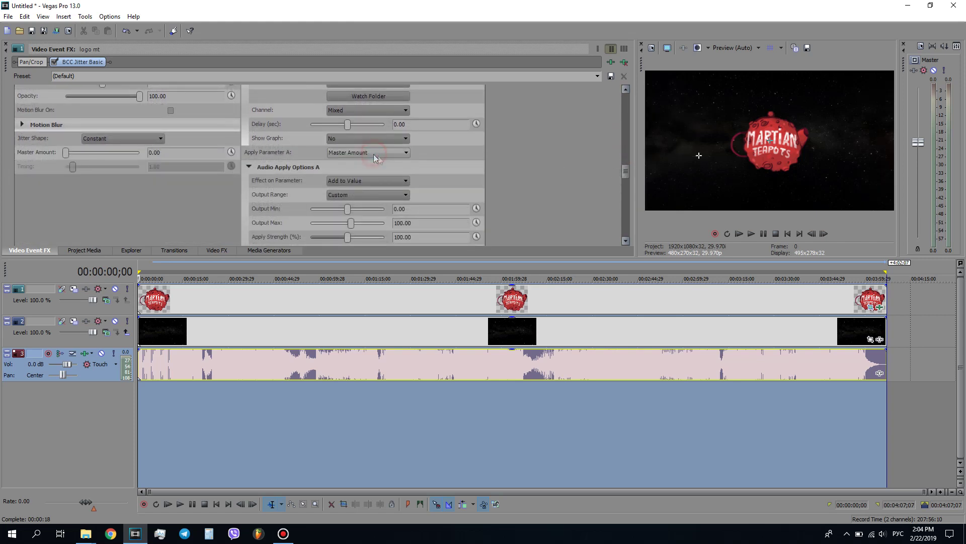
{"action": "left_click", "coordinate": [751, 237]}
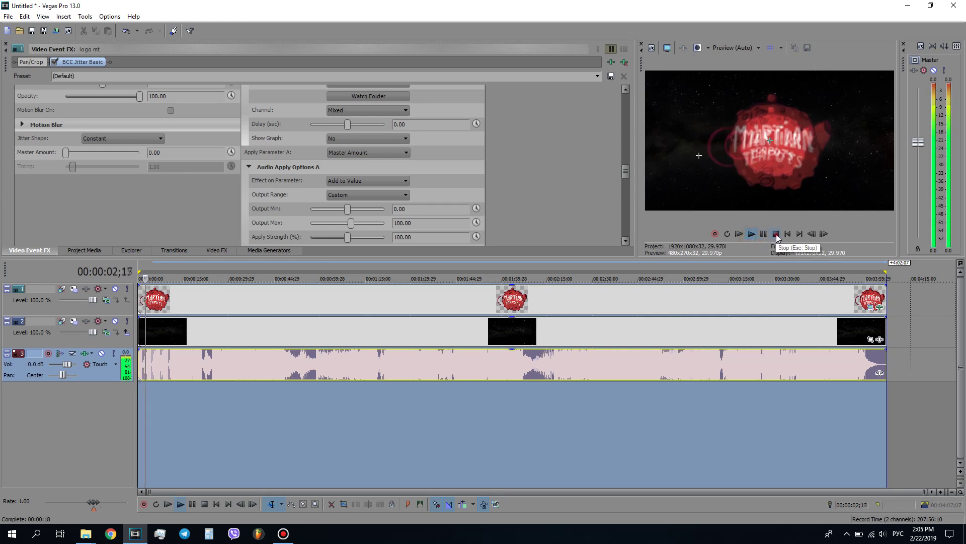
{"action": "left_click", "coordinate": [777, 236]}
{"action": "left_click", "coordinate": [868, 403]}
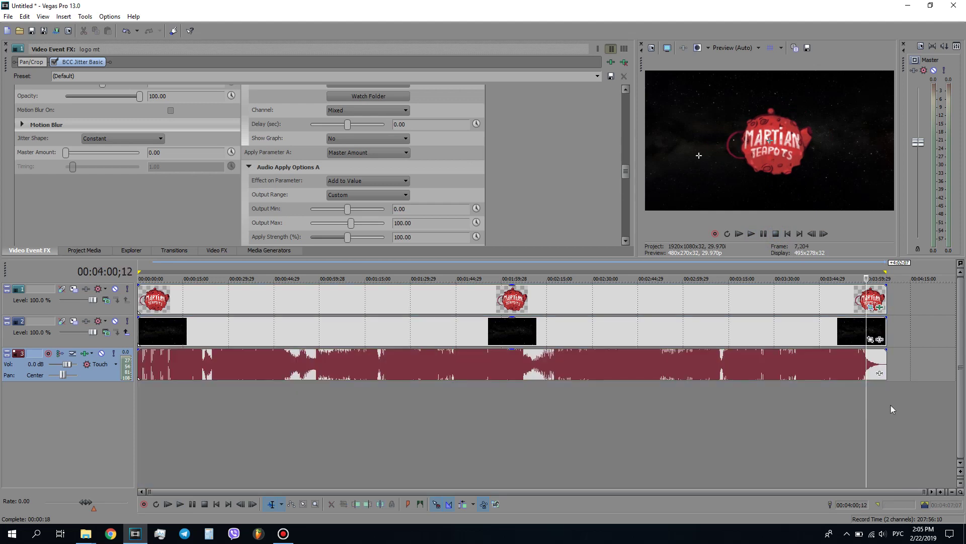
{"action": "double_click", "coordinate": [884, 403]}
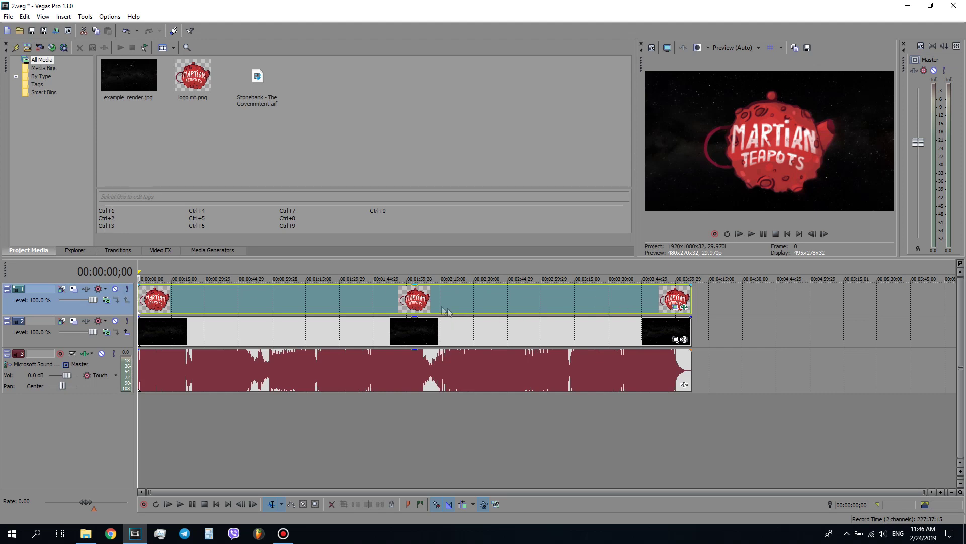
Step: Open the logo event's BCC Rays Radiant Spotlight effect in a widened three-column layout and examine its Beat Reactor settings
{"action": "left_click", "coordinate": [686, 307]}
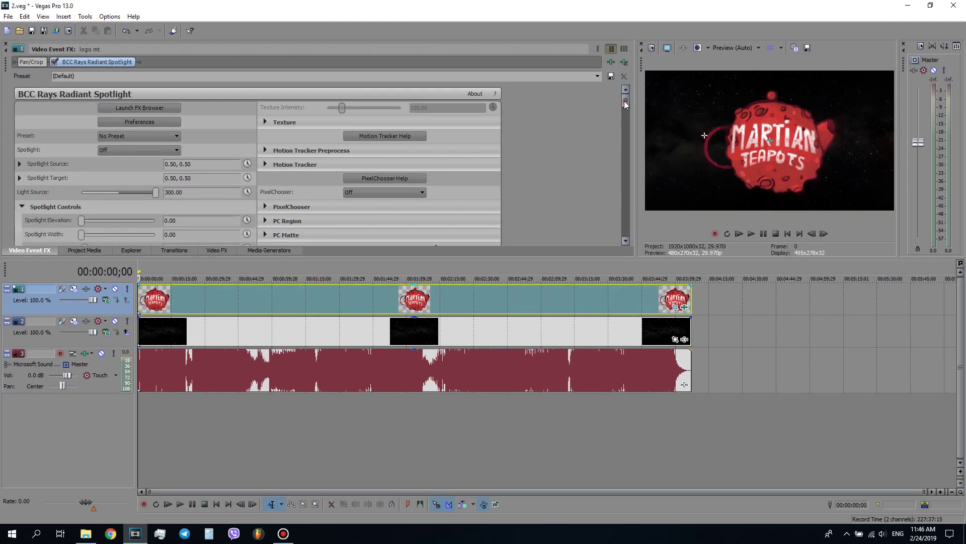
{"action": "left_click_drag", "start_coordinate": [625, 104], "coordinate": [622, 131]}
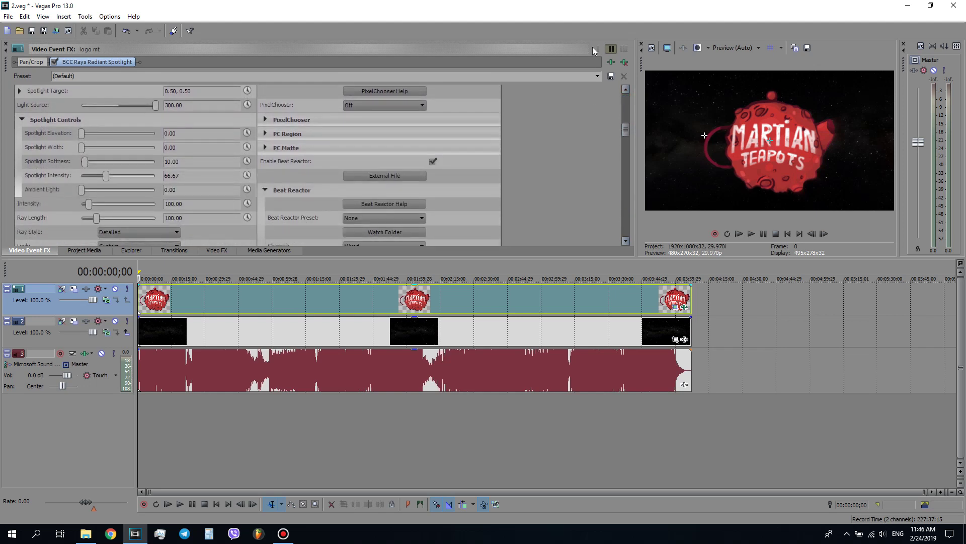
{"action": "left_click", "coordinate": [624, 48]}
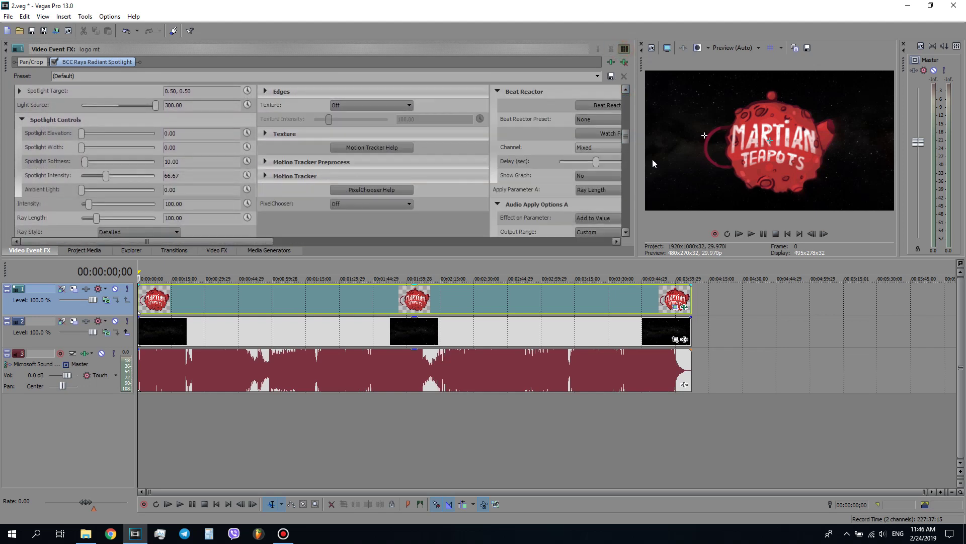
{"action": "left_click_drag", "start_coordinate": [635, 156], "coordinate": [771, 145]}
{"action": "left_click_drag", "start_coordinate": [771, 158], "coordinate": [772, 201]}
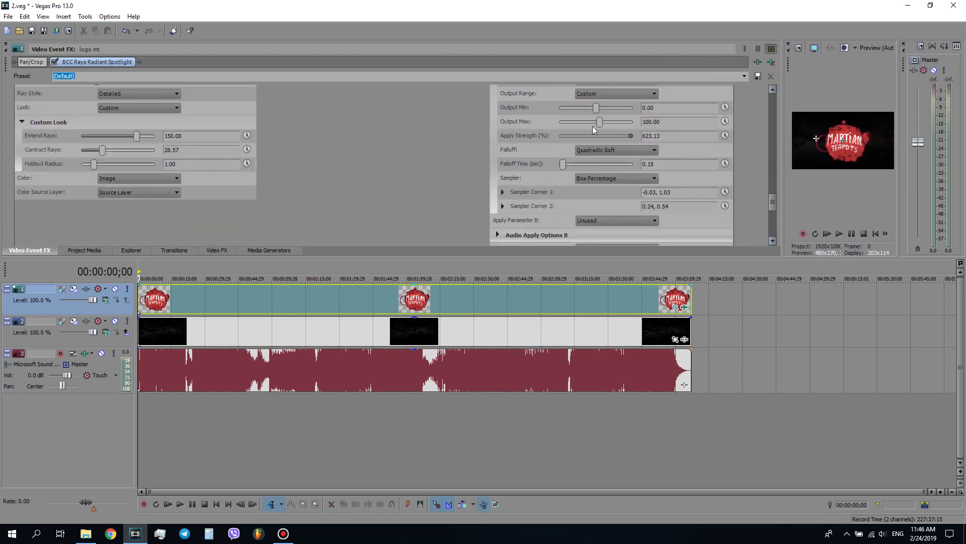
Step: Set the Audio Apply Options A Apply Strength to 200% and preview the rays from about 00:01:37;26
{"action": "left_click", "coordinate": [632, 136]}
{"action": "left_click", "coordinate": [358, 385]}
{"action": "key", "text": "space"}
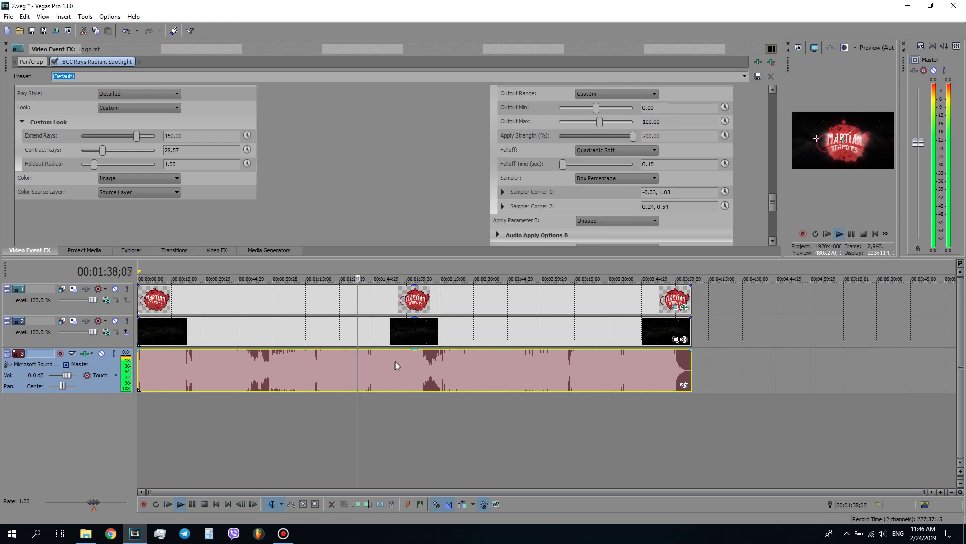
{"action": "scroll", "coordinate": [397, 366], "scroll_direction": "up", "scroll_amount": 4}
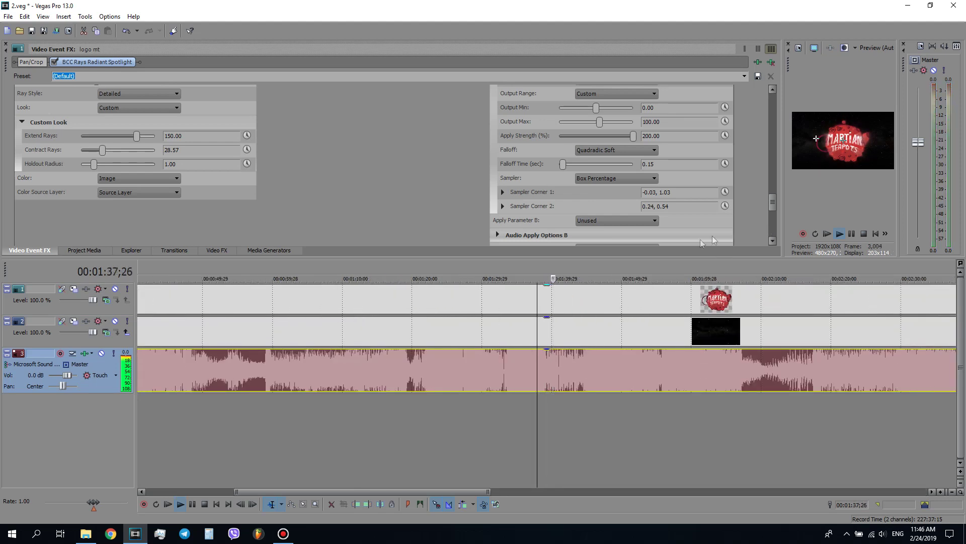
{"action": "key", "text": "space"}
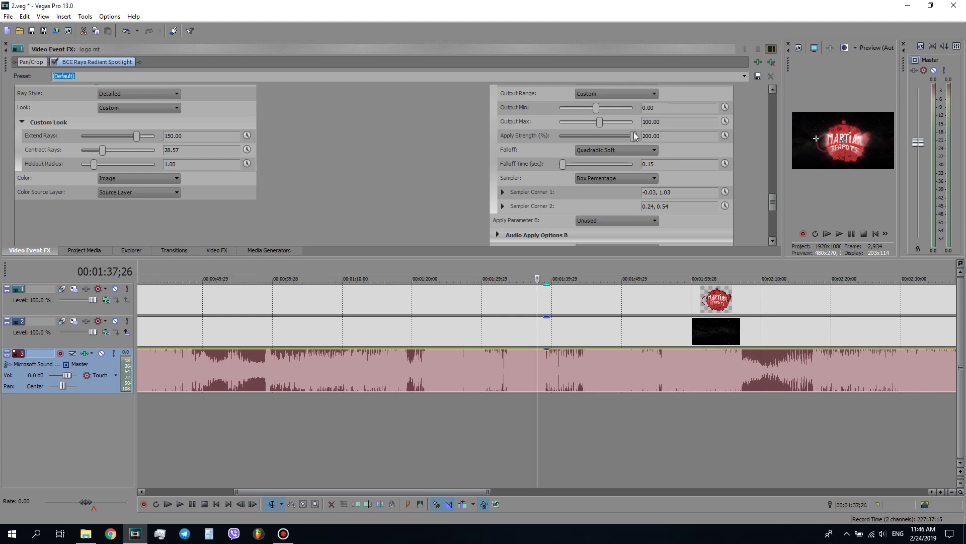
Step: Raise the Apply Strength of Audio Apply Options A to about 621.77% and preview the rays from the project's start
{"action": "left_click_drag", "start_coordinate": [633, 136], "coordinate": [637, 137]}
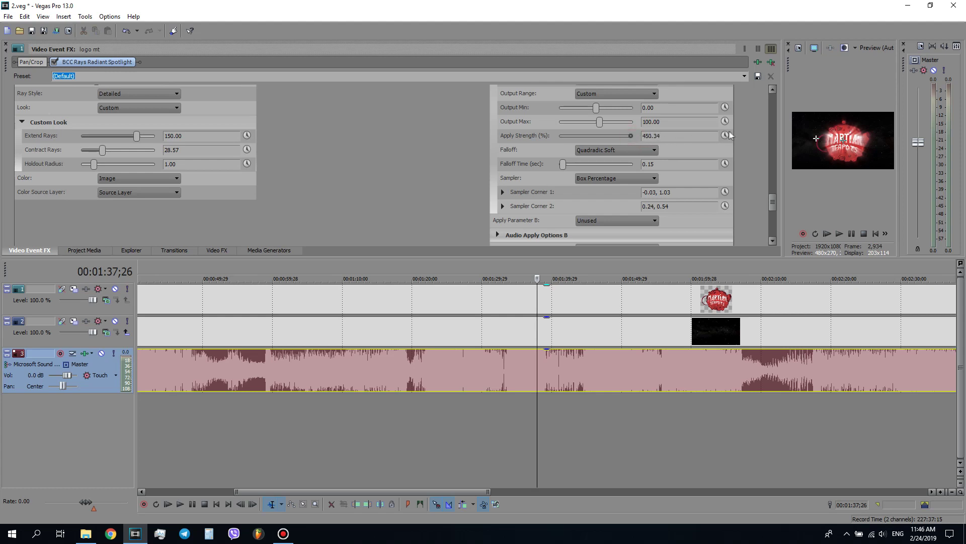
{"action": "left_click_drag", "start_coordinate": [765, 125], "coordinate": [806, 125]}
{"action": "scroll", "coordinate": [435, 345], "scroll_direction": "down", "scroll_amount": 5}
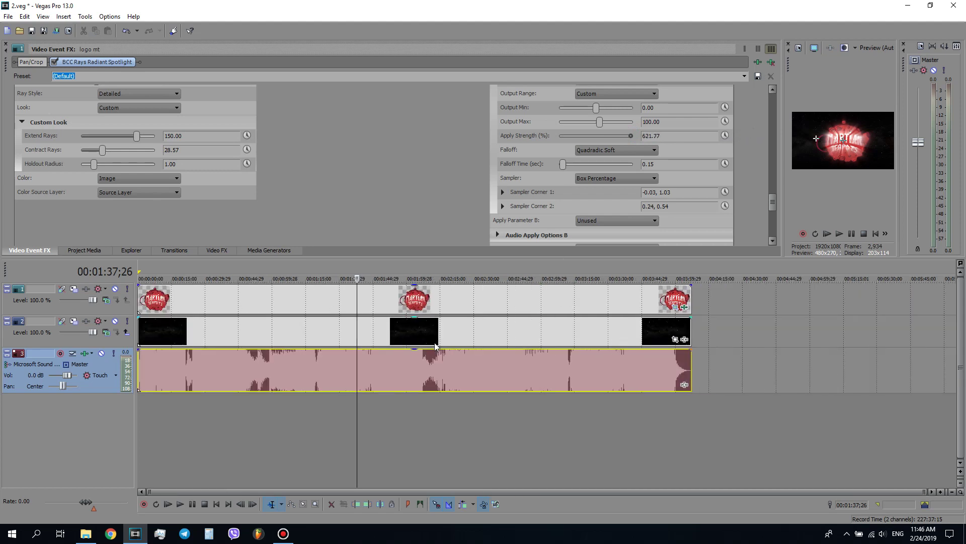
{"action": "left_click", "coordinate": [164, 311]}
{"action": "key", "text": "space"}
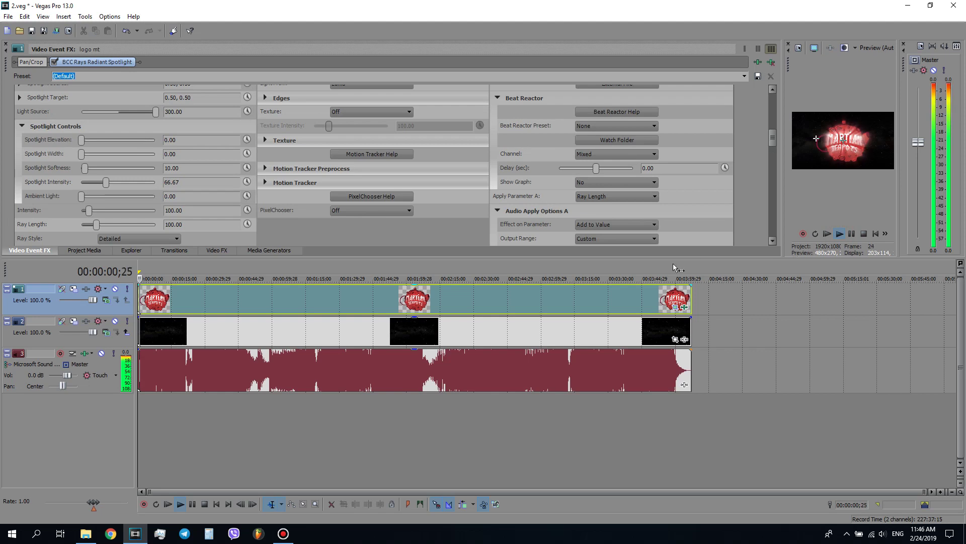
{"action": "key", "text": "space"}
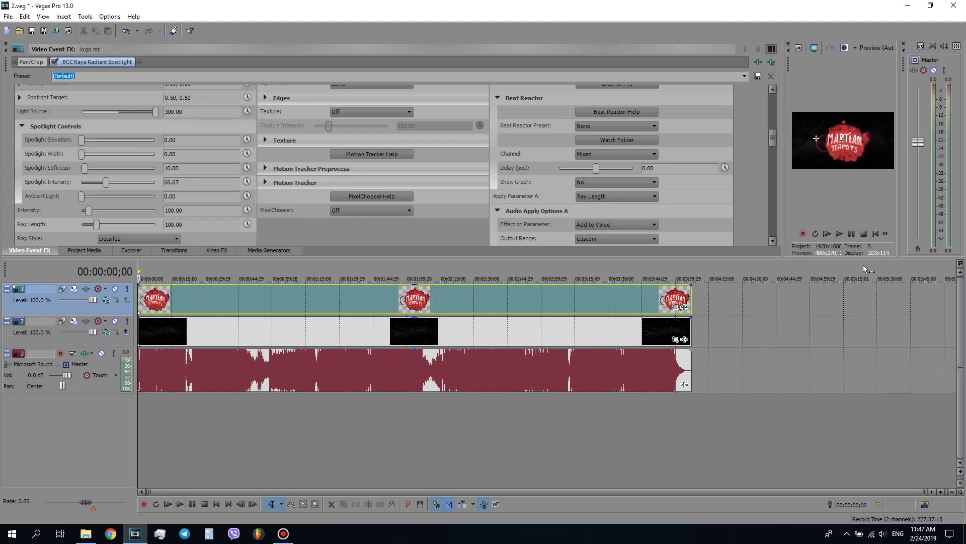
Step: Enlarge the video preview area by narrowing the effect settings area
{"action": "left_click_drag", "start_coordinate": [784, 230], "coordinate": [564, 230]}
{"action": "left_click", "coordinate": [31, 61]}
{"action": "left_click", "coordinate": [141, 367]}
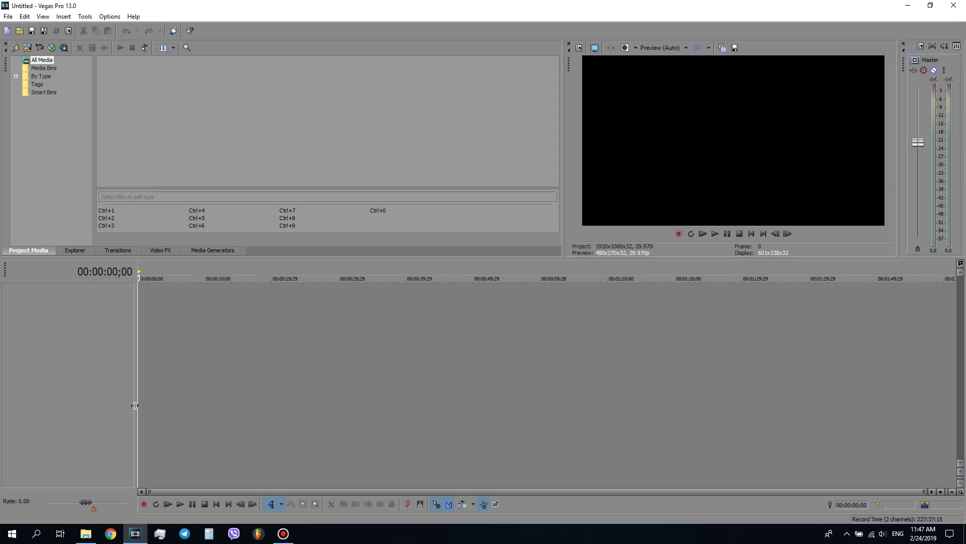
Step: Add a video track and an audio track to the empty project and place the Stonebank AIF file at the audio track's start
{"action": "key", "text": "ctrl+shift+q"}
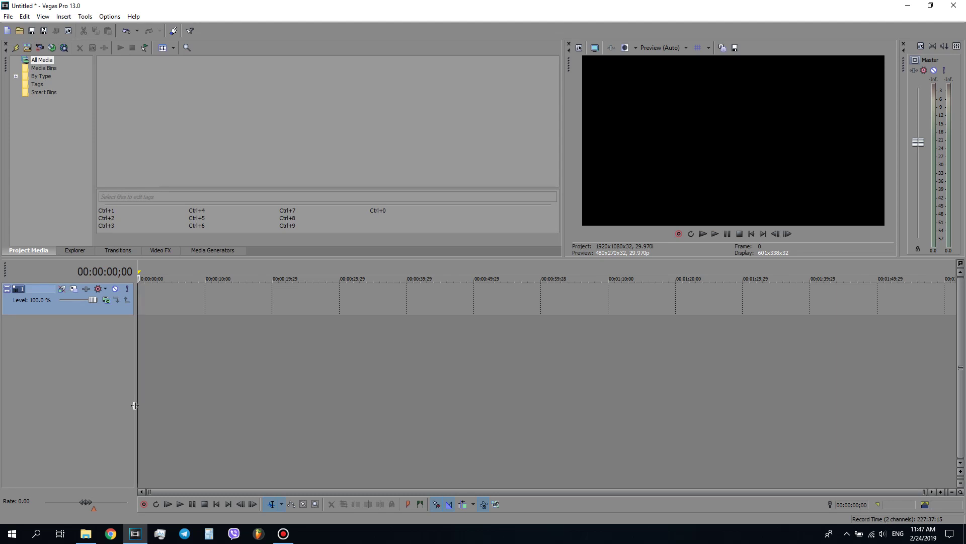
{"action": "key", "text": "ctrl+q"}
{"action": "key", "text": "alt+9"}
{"action": "left_click", "coordinate": [53, 251]}
{"action": "left_click_drag", "start_coordinate": [121, 507], "coordinate": [140, 337]}
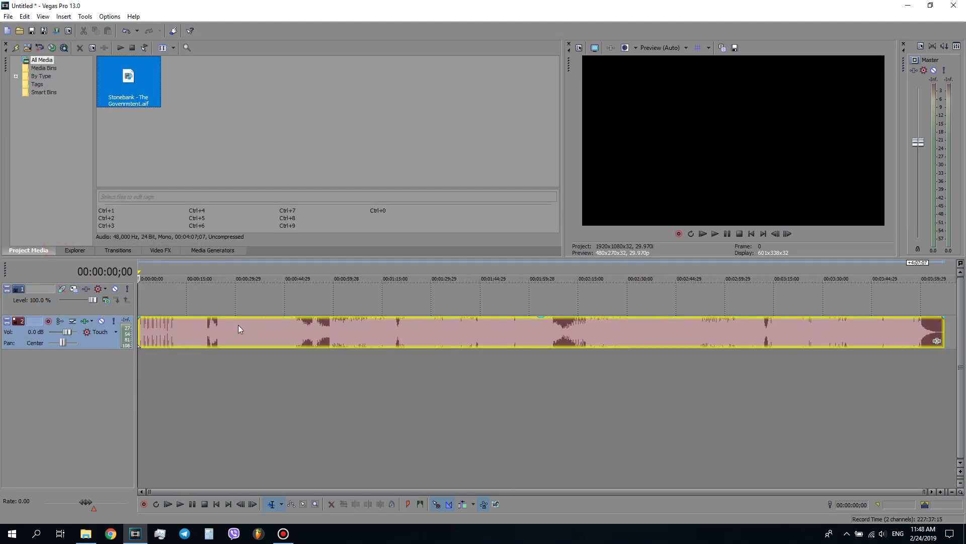
Step: Place example_render.jpg at the start of the video track and extend it to the full length of the audio event
{"action": "left_click", "coordinate": [146, 291]}
{"action": "mouse_move", "coordinate": [136, 292]}
{"action": "left_mouse_down"}
{"action": "mouse_move", "coordinate": [5, 292]}
{"action": "mouse_move", "coordinate": [137, 293]}
{"action": "left_mouse_up"}
{"action": "key", "text": "Home"}
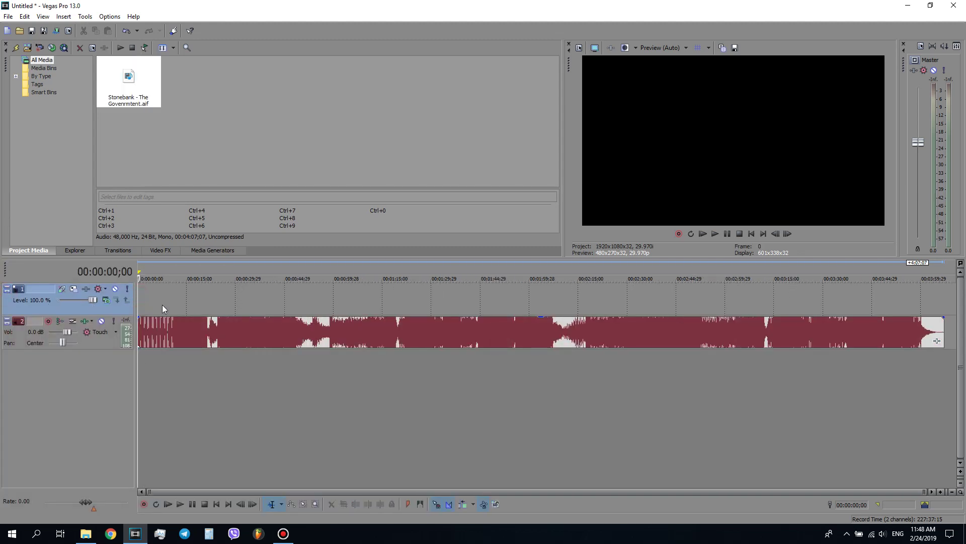
{"action": "left_click_drag", "start_coordinate": [86, 534], "coordinate": [942, 303]}
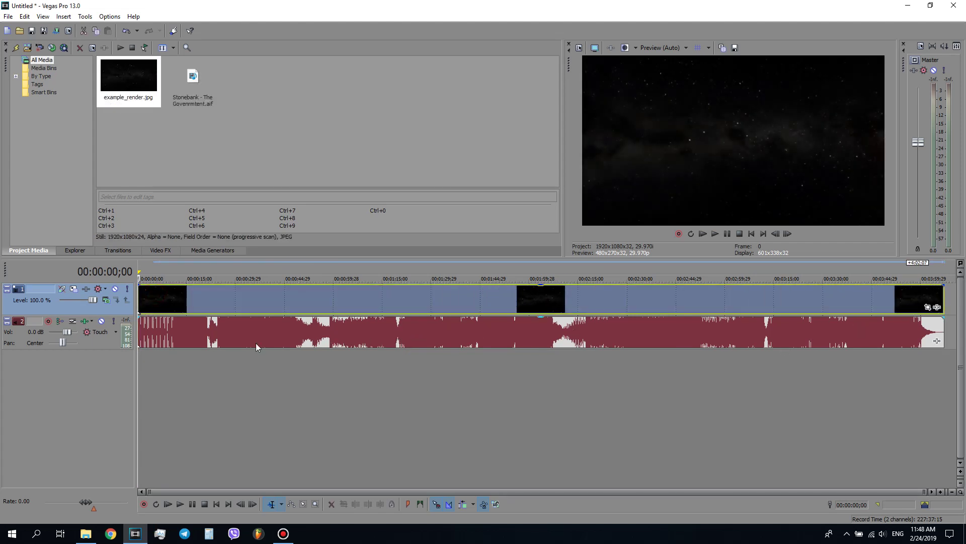
Step: Add a video track above the background and insert an empty event there, extended to the full length of the audio
{"action": "key", "text": "ctrl+shift+q"}
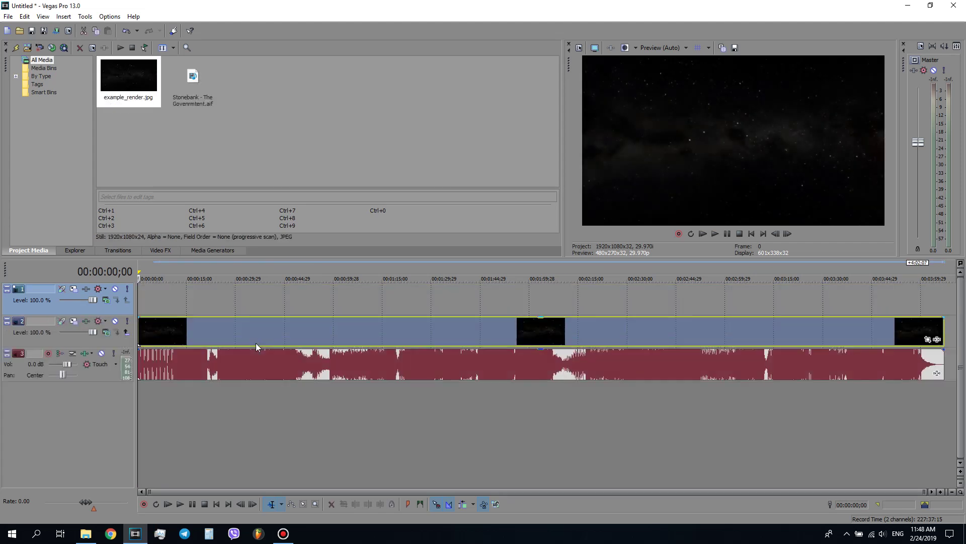
{"action": "right_click", "coordinate": [147, 301]}
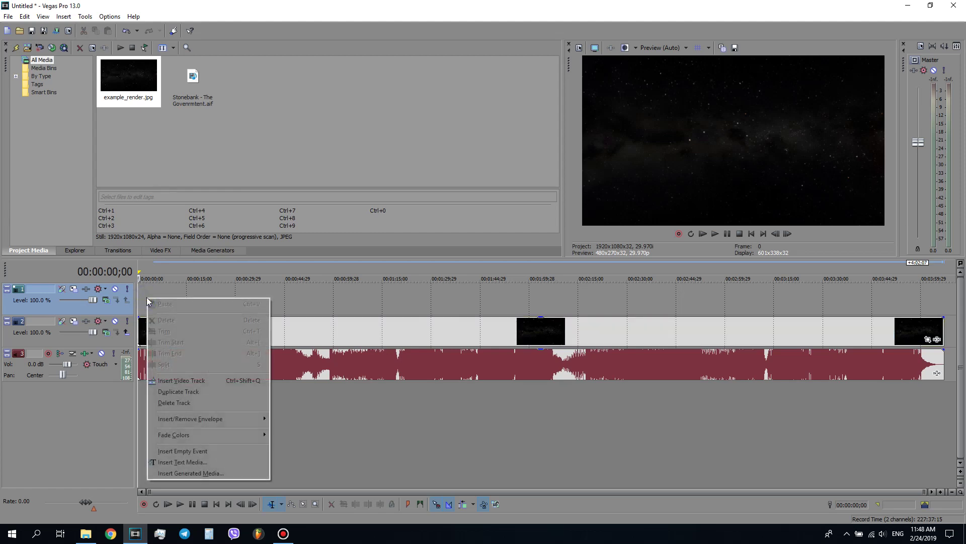
{"action": "left_click", "coordinate": [209, 452]}
{"action": "mouse_move", "coordinate": [161, 299]}
{"action": "left_mouse_down"}
{"action": "mouse_move", "coordinate": [664, 299]}
{"action": "mouse_move", "coordinate": [933, 276]}
{"action": "mouse_move", "coordinate": [943, 299]}
{"action": "left_mouse_up"}
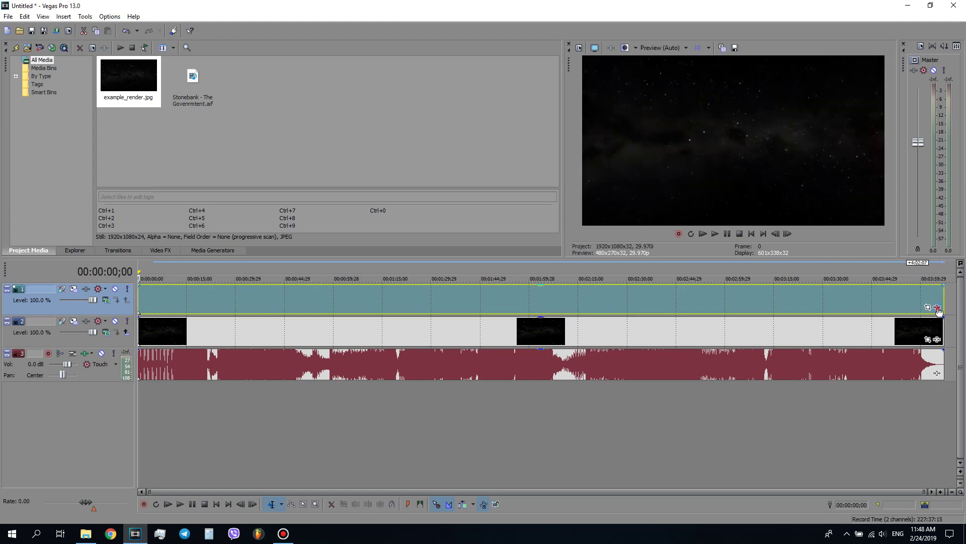
Step: Add the BCC Scatterize effect to the empty event on the upper video track
{"action": "left_click", "coordinate": [937, 306]}
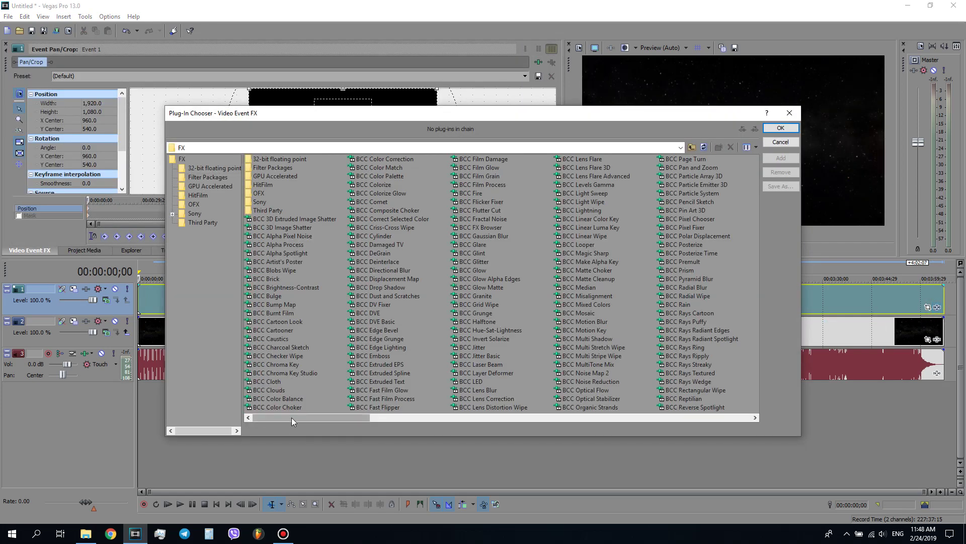
{"action": "left_click_drag", "start_coordinate": [291, 417], "coordinate": [351, 416]}
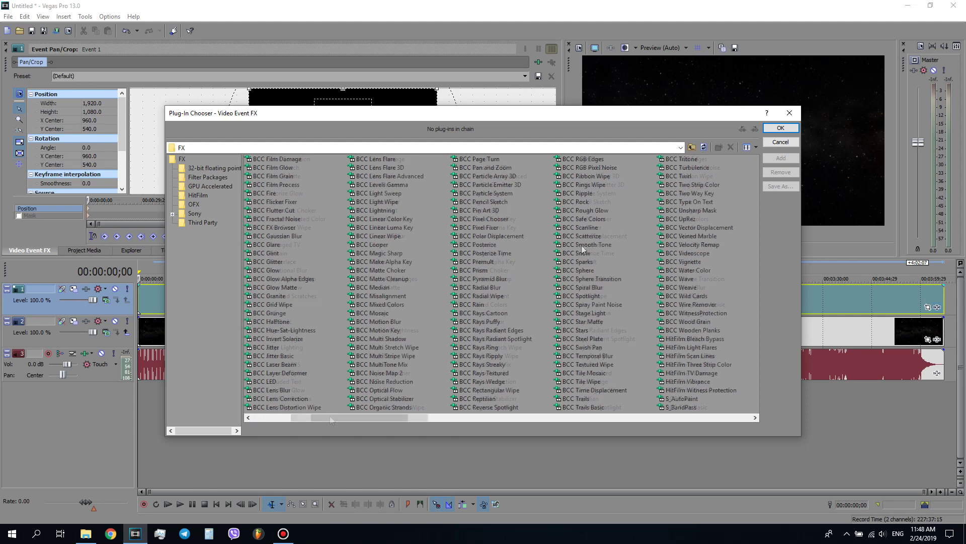
{"action": "left_click", "coordinate": [581, 236]}
{"action": "left_click", "coordinate": [781, 158]}
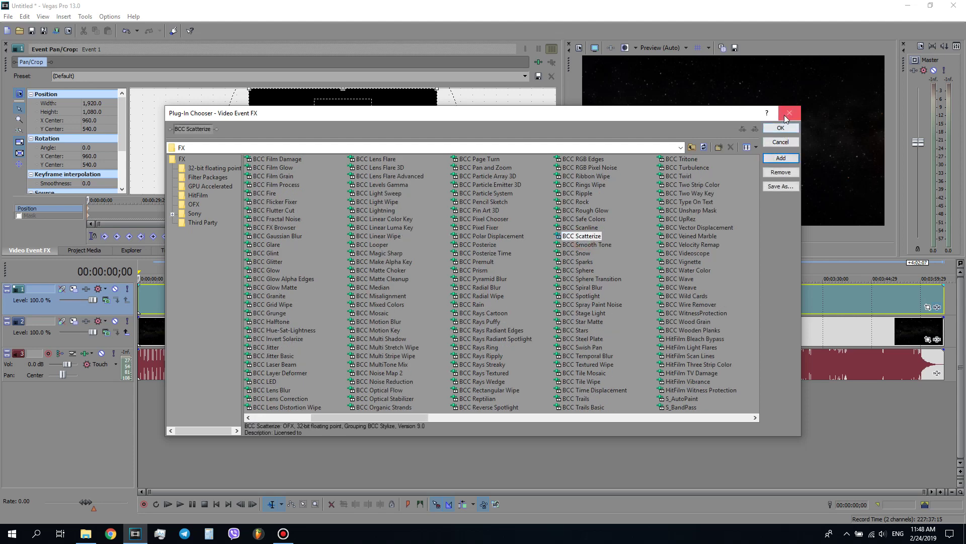
{"action": "left_click", "coordinate": [781, 128]}
Step: Enable Beat Reactor in BCC Scatterize and load the Stonebank AIF file as its external audio source
{"action": "left_click_drag", "start_coordinate": [554, 120], "coordinate": [547, 170]}
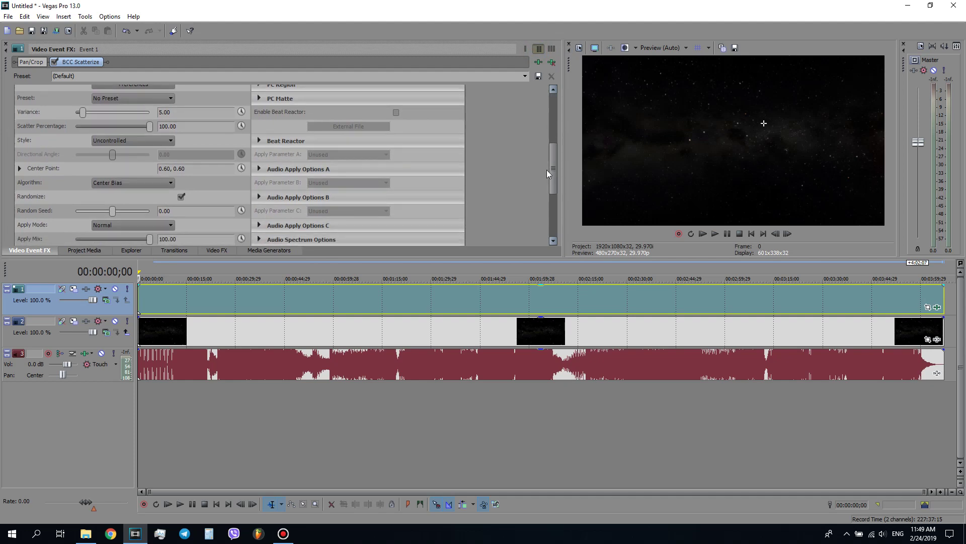
{"action": "left_click", "coordinate": [396, 112]}
{"action": "left_click", "coordinate": [121, 103]}
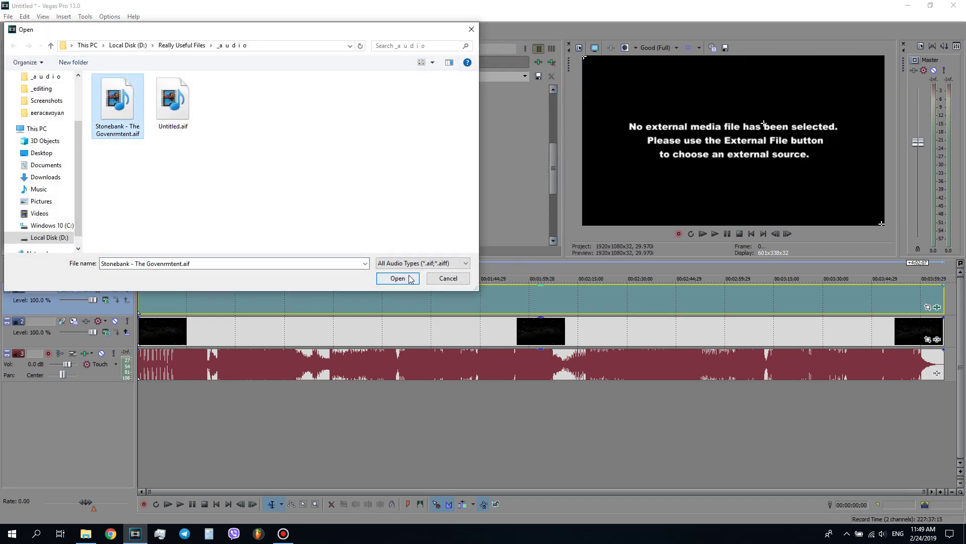
{"action": "left_click", "coordinate": [347, 279]}
Step: Play the project from the start to preview how the audio graph reacts to the music
{"action": "scroll", "coordinate": [539, 167], "scroll_direction": "down", "scroll_amount": 1}
{"action": "key", "text": "space"}
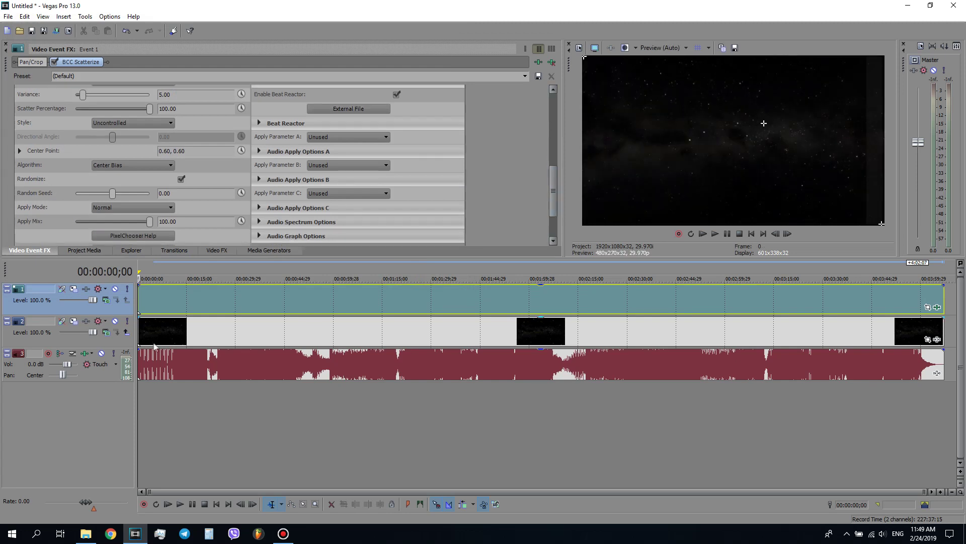
{"action": "left_click", "coordinate": [165, 336]}
{"action": "scroll", "coordinate": [217, 352], "scroll_direction": "up", "scroll_amount": 6}
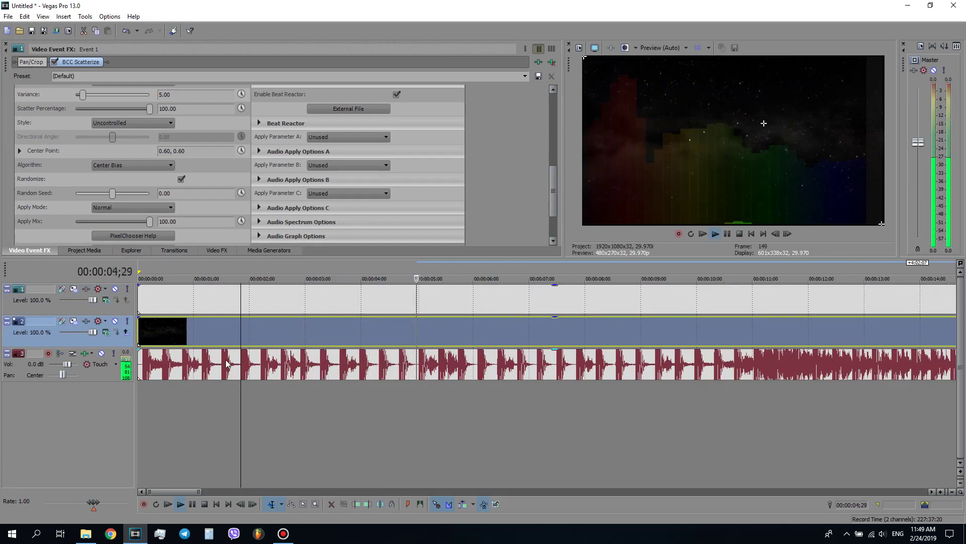
{"action": "scroll", "coordinate": [227, 364], "scroll_direction": "down", "scroll_amount": 4}
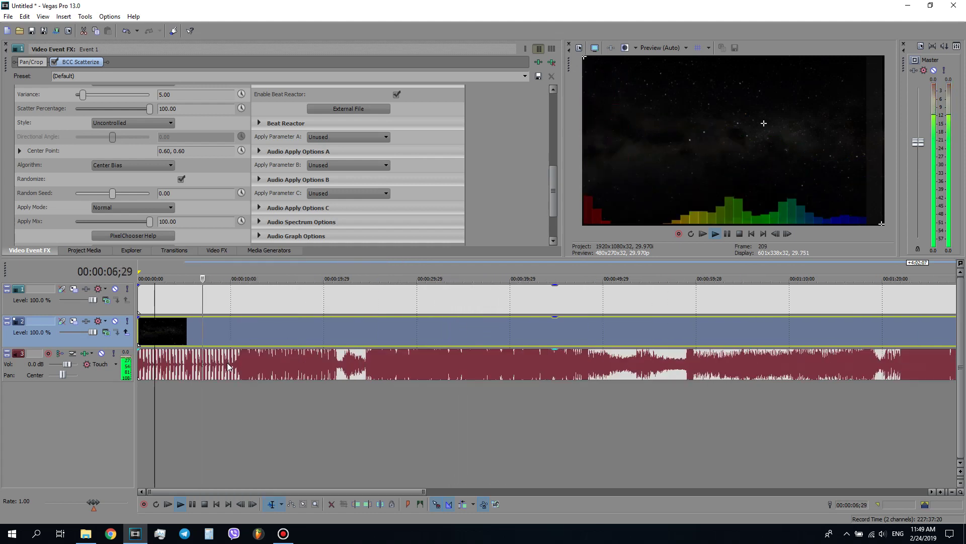
{"action": "key", "text": "space"}
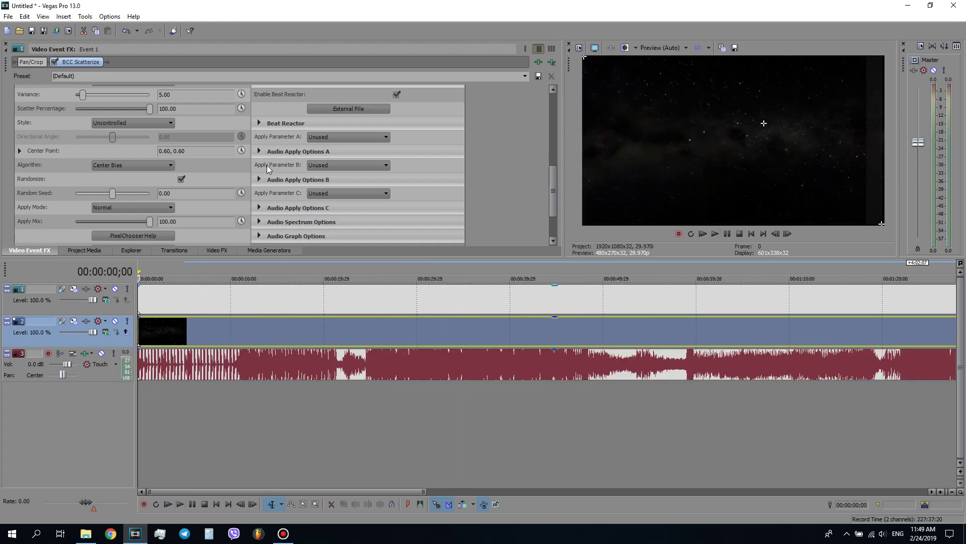
Step: Set the frequency resolution to 64 in the Audio Spectrum Options of BCC Scatterize
{"action": "left_click", "coordinate": [263, 222]}
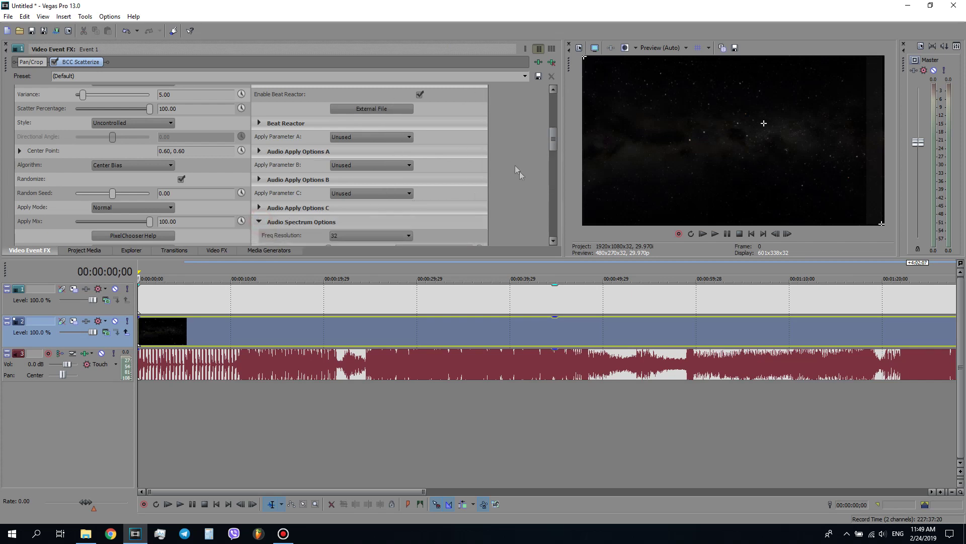
{"action": "left_click_drag", "start_coordinate": [554, 141], "coordinate": [554, 187]}
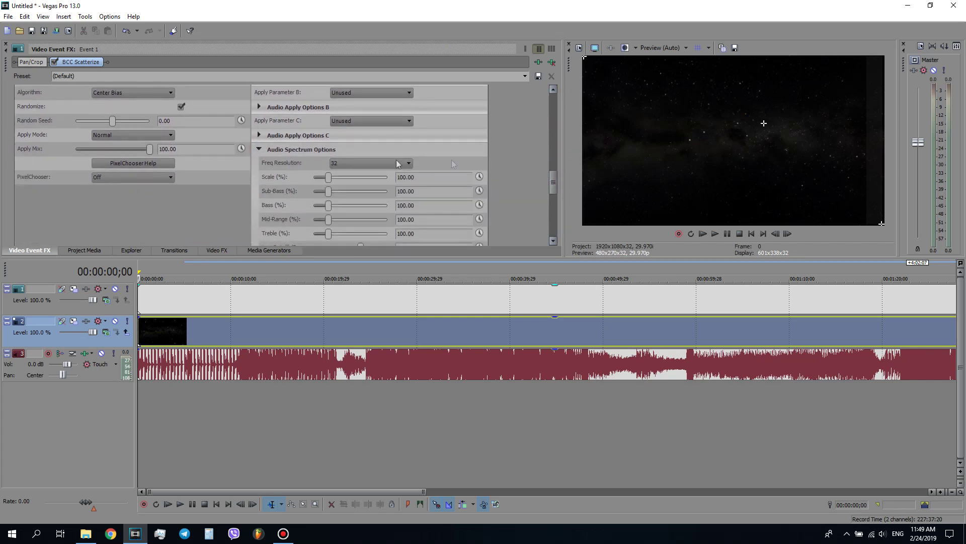
{"action": "left_click", "coordinate": [355, 162]}
{"action": "left_click", "coordinate": [354, 179]}
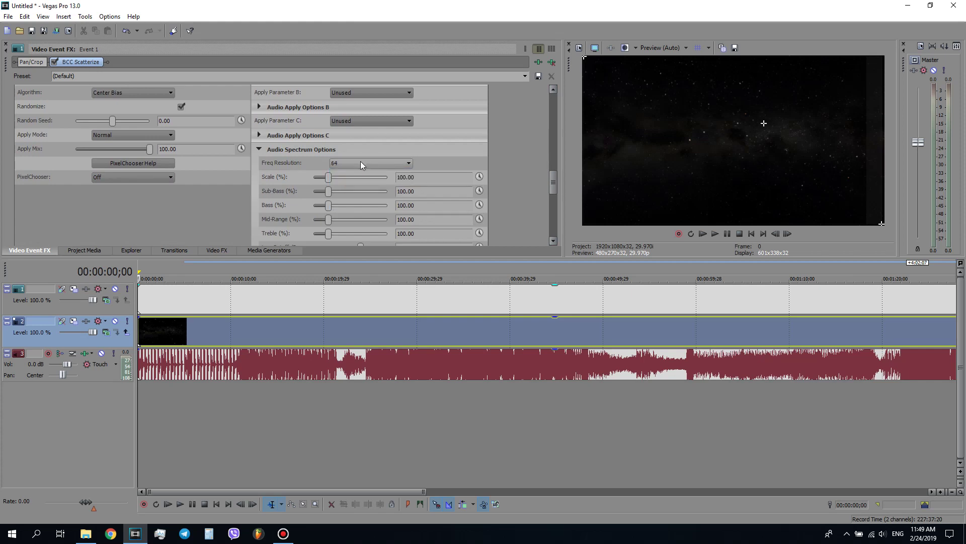
Step: Play to a frame near 00:00:01;07 and set the audio spectrum scale to 50%
{"action": "left_click_drag", "start_coordinate": [557, 189], "coordinate": [554, 227]}
{"action": "key", "text": "space"}
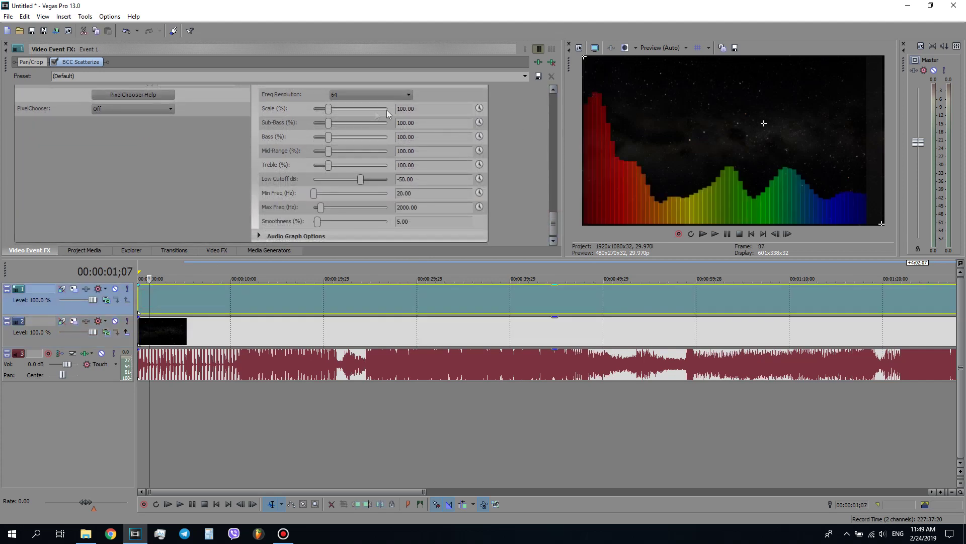
{"action": "double_click", "coordinate": [415, 109]}
{"action": "type", "text": "50"}
{"action": "key", "text": "Return"}
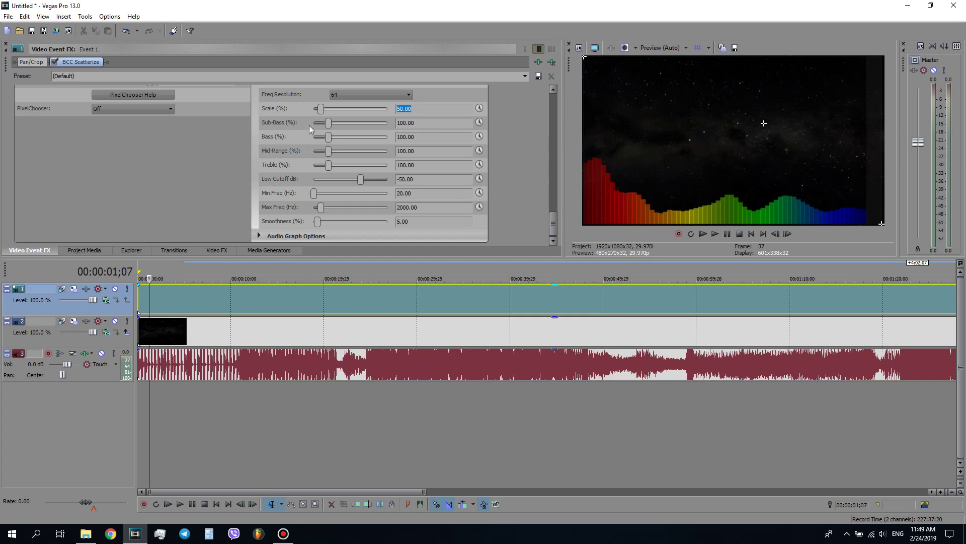
Step: Stretch the audio graph over the preview frame, placing its bottom right corner at about 1.05, 0.00 and top left corner at about 0.00, 0.97
{"action": "left_click", "coordinate": [258, 236]}
{"action": "scroll", "coordinate": [468, 199], "scroll_direction": "down", "scroll_amount": 1}
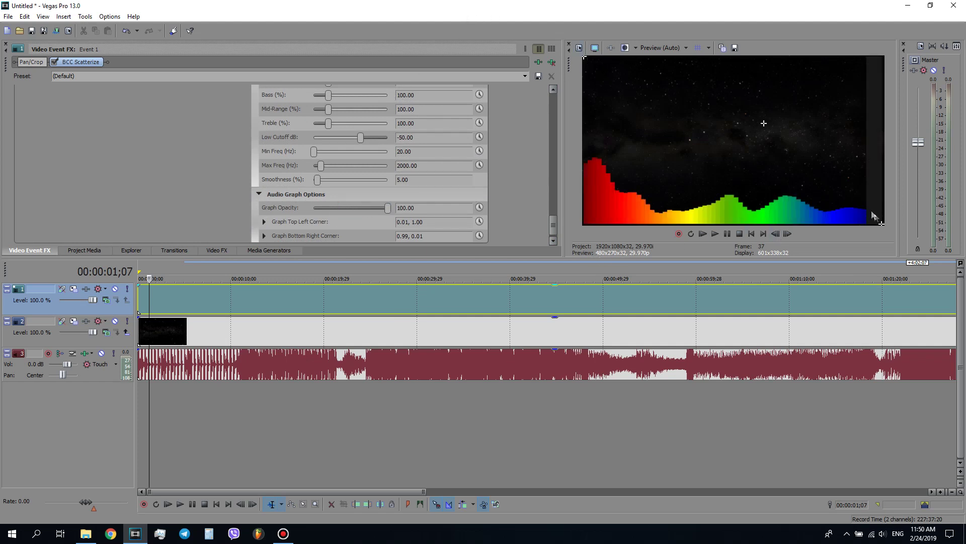
{"action": "mouse_move", "coordinate": [881, 225]}
{"action": "left_mouse_down"}
{"action": "mouse_move", "coordinate": [898, 225]}
{"action": "mouse_move", "coordinate": [881, 221]}
{"action": "left_mouse_up"}
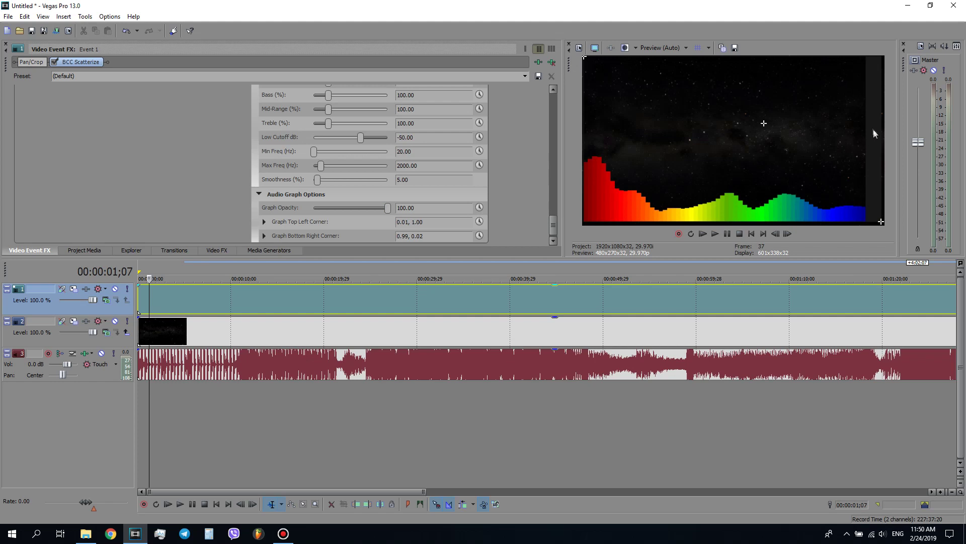
{"action": "left_click_drag", "start_coordinate": [881, 224], "coordinate": [899, 225]}
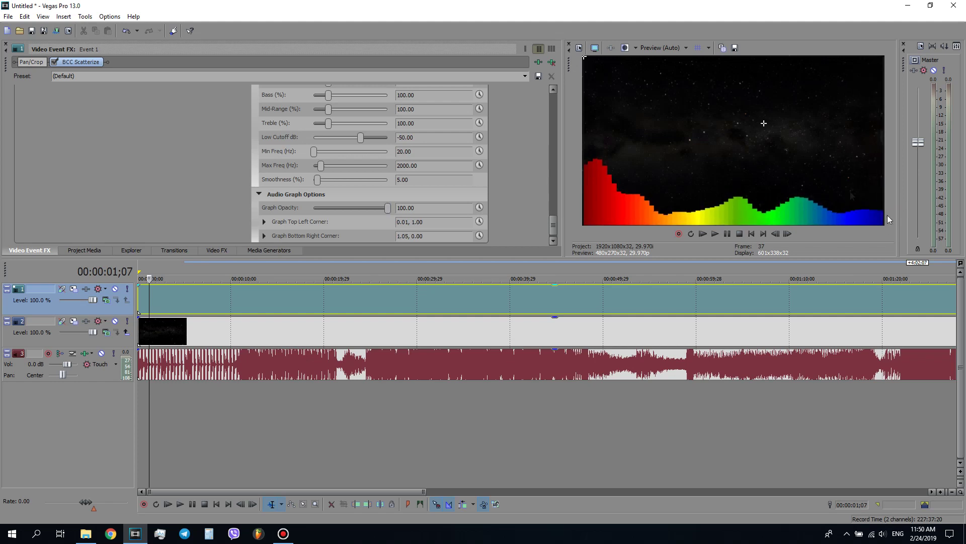
Step: Add the Sony Glow effect after BCC Scatterize on the same event
{"action": "left_click", "coordinate": [543, 63]}
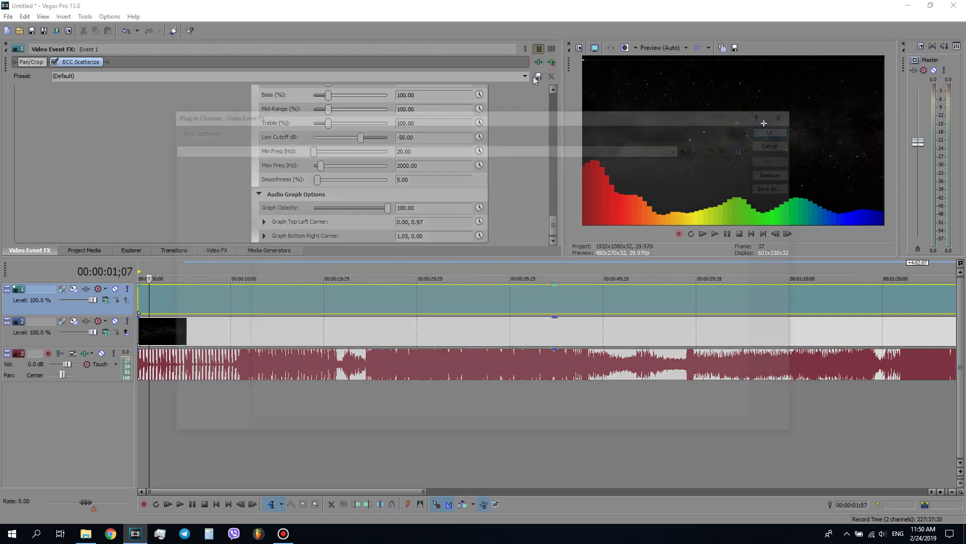
{"action": "left_click_drag", "start_coordinate": [320, 416], "coordinate": [709, 384]}
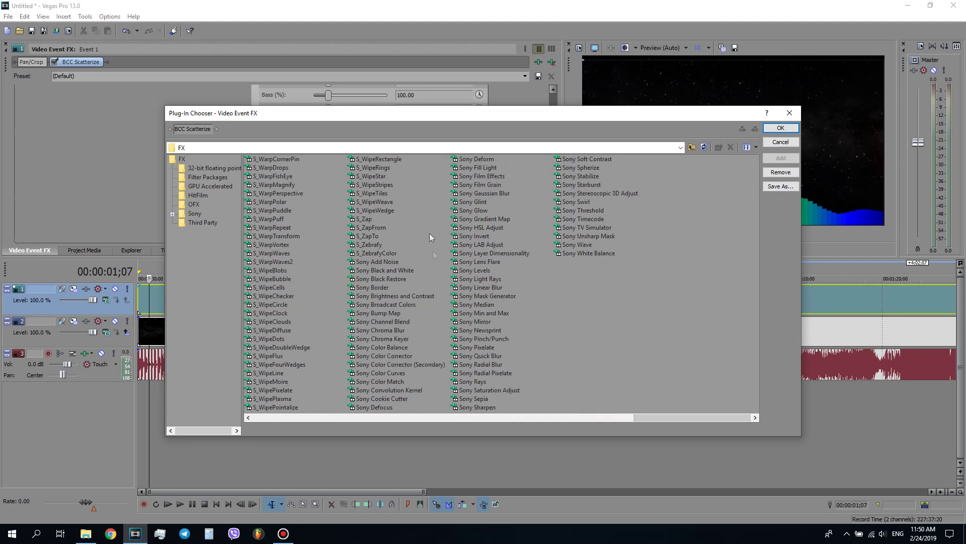
{"action": "left_click", "coordinate": [469, 211]}
{"action": "left_click", "coordinate": [781, 158]}
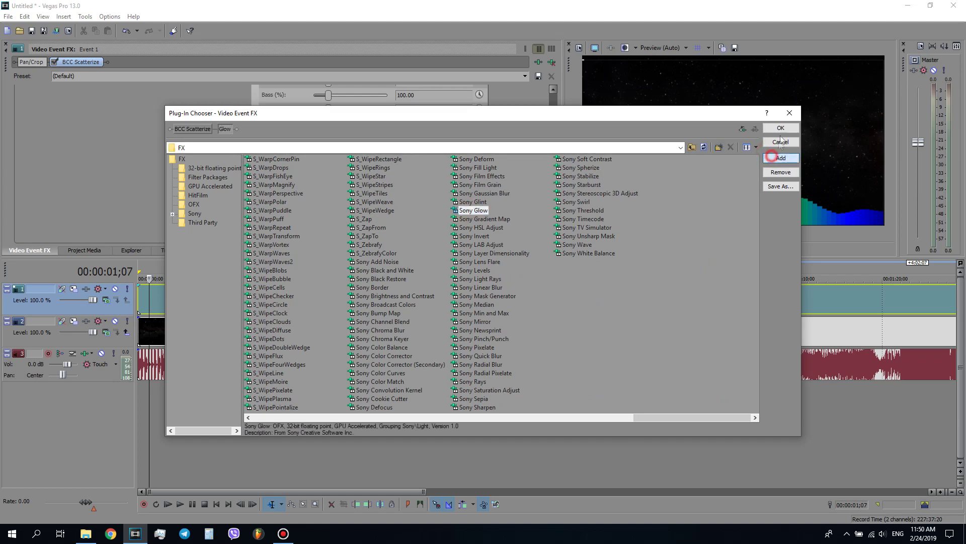
{"action": "left_click", "coordinate": [780, 127]}
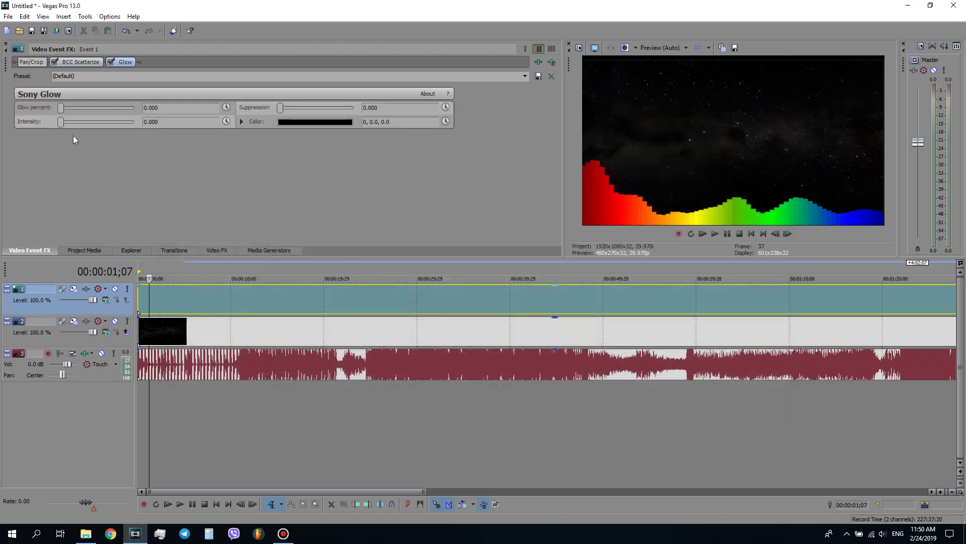
Step: Set the glow intensity to 20 and its colour to bright green (HSV 142, 1.0, 1.0)
{"action": "left_click_drag", "start_coordinate": [59, 121], "coordinate": [213, 123]}
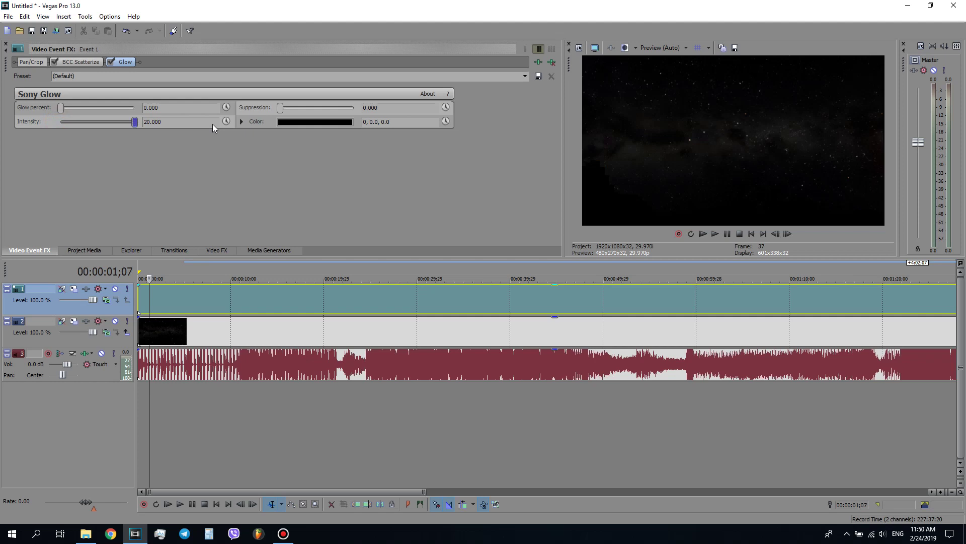
{"action": "left_click", "coordinate": [317, 123]}
{"action": "mouse_move", "coordinate": [228, 245]}
{"action": "left_mouse_down"}
{"action": "mouse_move", "coordinate": [237, 156]}
{"action": "mouse_move", "coordinate": [327, 158]}
{"action": "mouse_move", "coordinate": [234, 149]}
{"action": "mouse_move", "coordinate": [352, 150]}
{"action": "left_mouse_up"}
{"action": "mouse_move", "coordinate": [350, 241]}
{"action": "left_mouse_down"}
{"action": "mouse_move", "coordinate": [347, 195]}
{"action": "mouse_move", "coordinate": [348, 206]}
{"action": "left_mouse_up"}
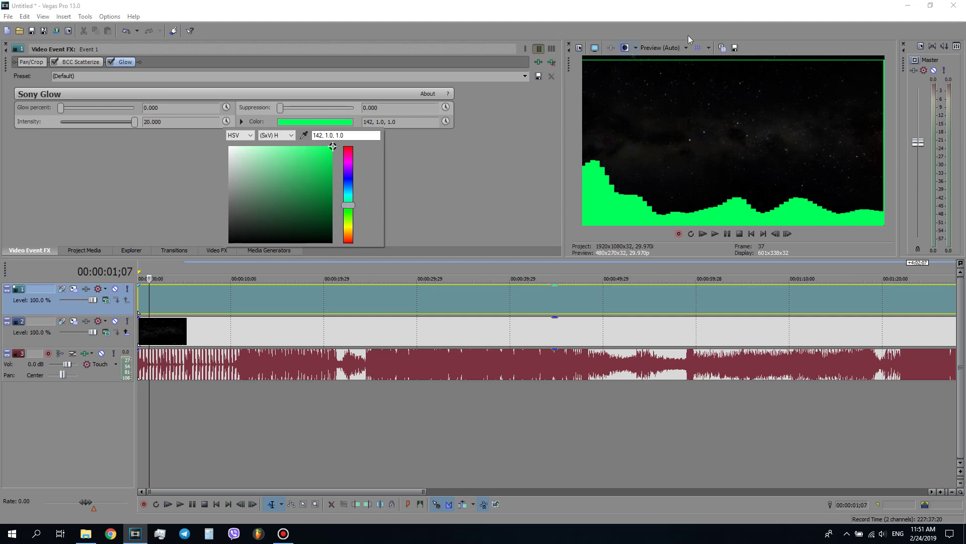
{"action": "left_click", "coordinate": [853, 57]}
Step: Set the vertical value of the BCC Scatterize Graph Top Left Corner to 1.01
{"action": "left_click", "coordinate": [80, 62]}
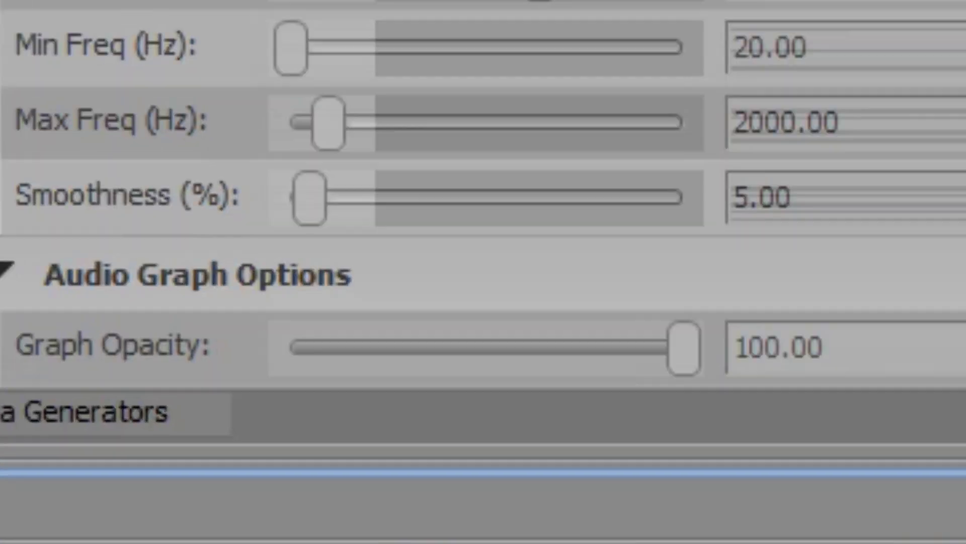
{"action": "scroll", "coordinate": [483, 242], "scroll_direction": "down", "scroll_amount": 3}
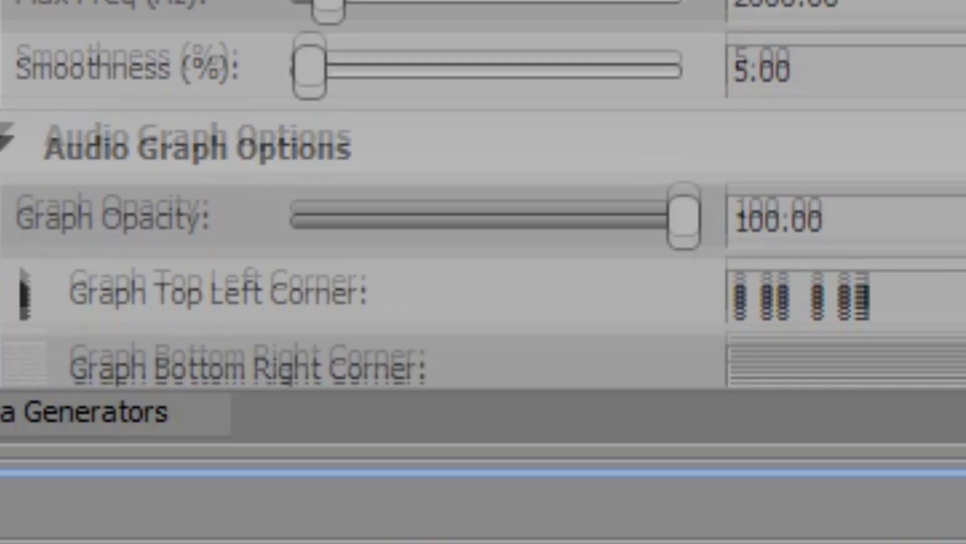
{"action": "left_click_drag", "start_coordinate": [862, 254], "coordinate": [822, 264]}
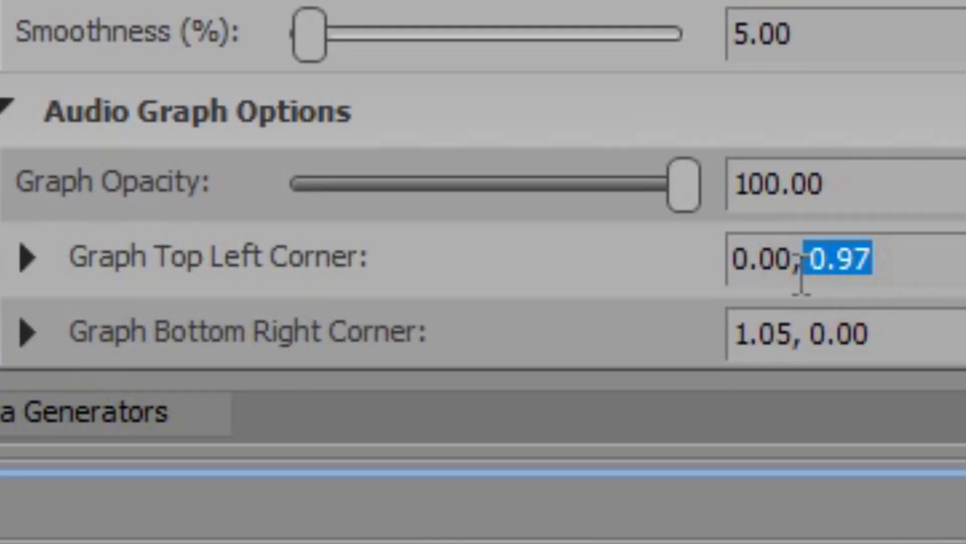
{"action": "type", "text": "1"}
{"action": "key", "text": "Return"}
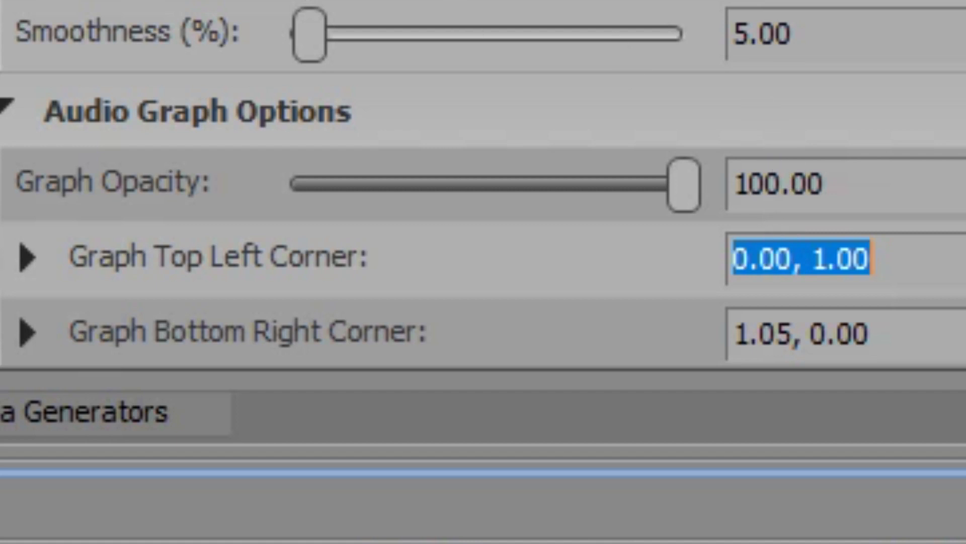
{"action": "left_click", "coordinate": [748, 256]}
{"action": "left_click_drag", "start_coordinate": [856, 261], "coordinate": [868, 261]}
{"action": "type", "text": "1"}
{"action": "key", "text": "Return"}
Step: Set the horizontal value of the Graph Top Left Corner to -0.01
{"action": "left_click", "coordinate": [792, 259]}
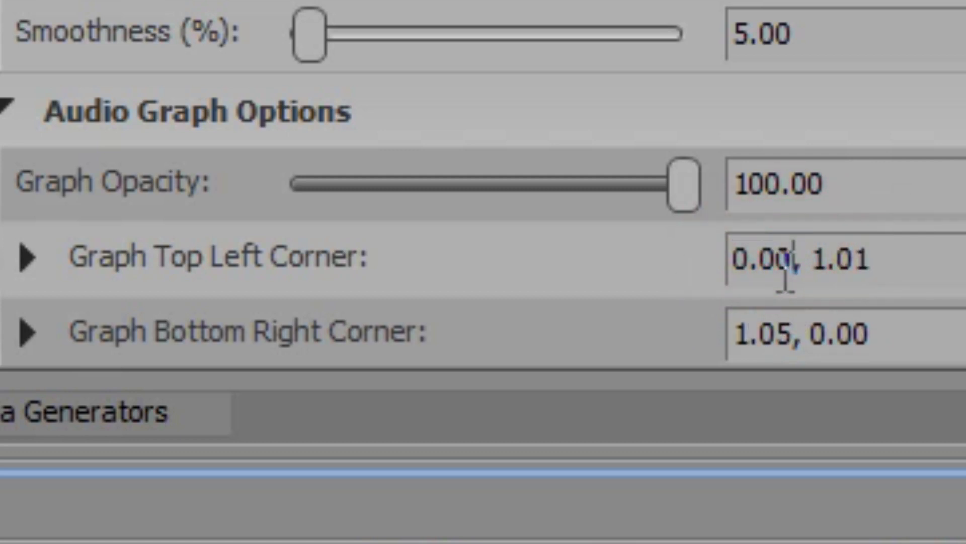
{"action": "key", "text": "Left"}
{"action": "key", "text": "Left"}
{"action": "key", "text": "Left"}
{"action": "key", "text": "Left"}
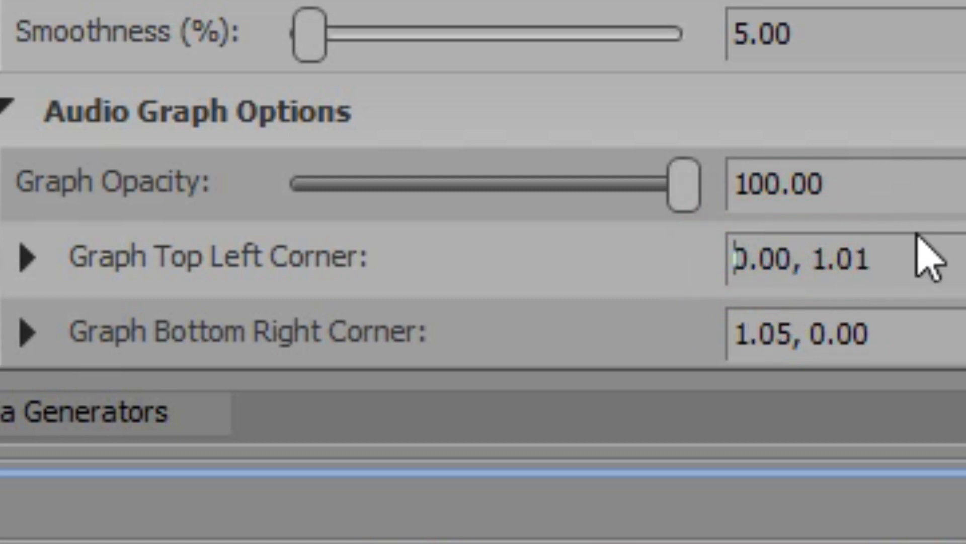
{"action": "type", "text": "-"}
{"action": "key", "text": "Right"}
{"action": "key", "text": "Right"}
{"action": "key", "text": "Right"}
{"action": "key", "text": "Right"}
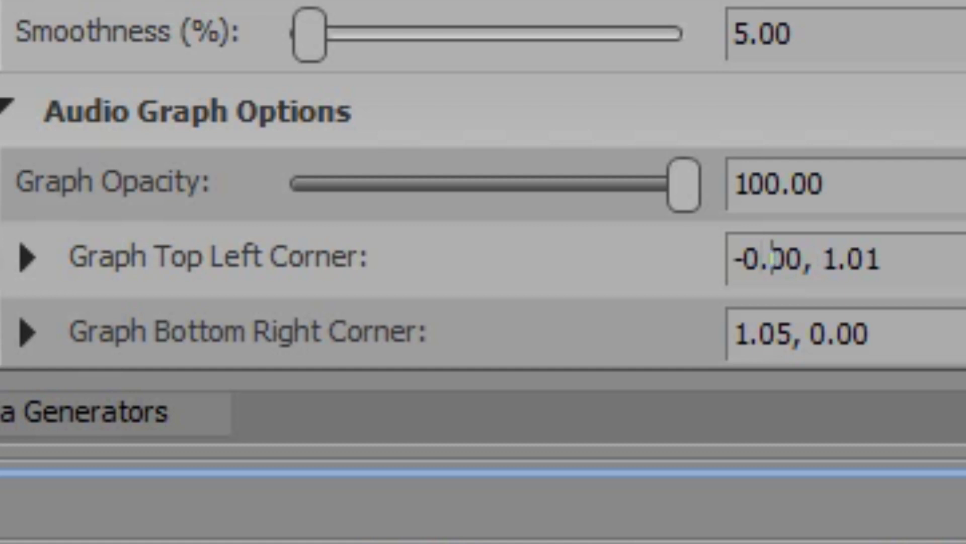
{"action": "key", "text": "BackSpace"}
{"action": "type", "text": "1"}
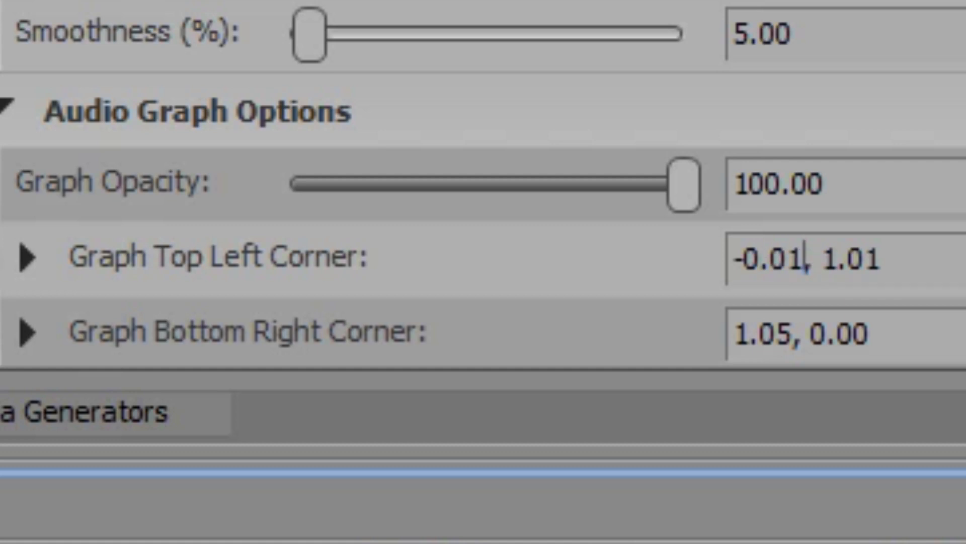
{"action": "key", "text": "Return"}
Step: Set the vertical value of the BCC Scatterize Graph Bottom Right Corner to 0.01
{"action": "left_click", "coordinate": [859, 334]}
{"action": "left_click", "coordinate": [911, 341]}
{"action": "key", "text": "BackSpace"}
{"action": "type", "text": "1"}
{"action": "key", "text": "Return"}
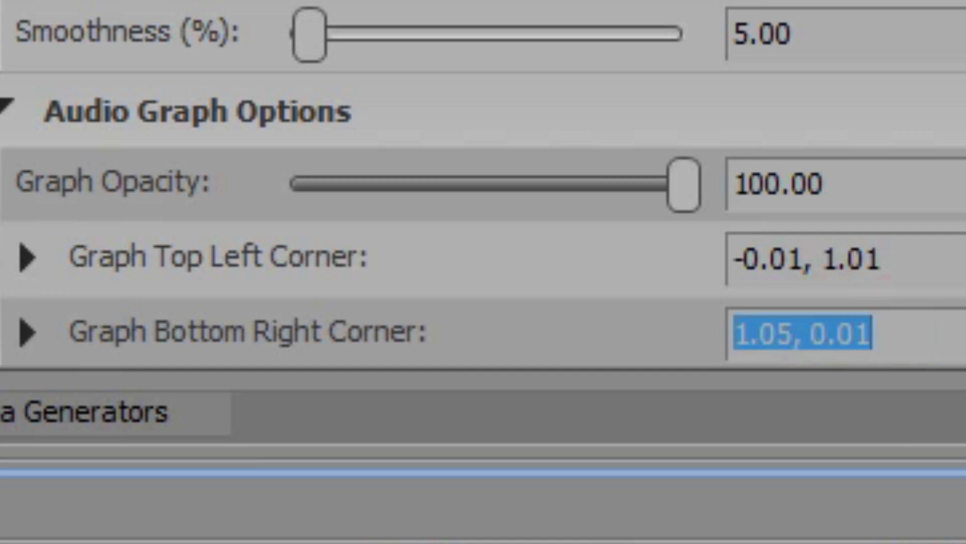
Step: Set the vertical value of the Graph Bottom Right Corner to -0.01
{"action": "key", "text": "End"}
{"action": "key", "text": "BackSpace"}
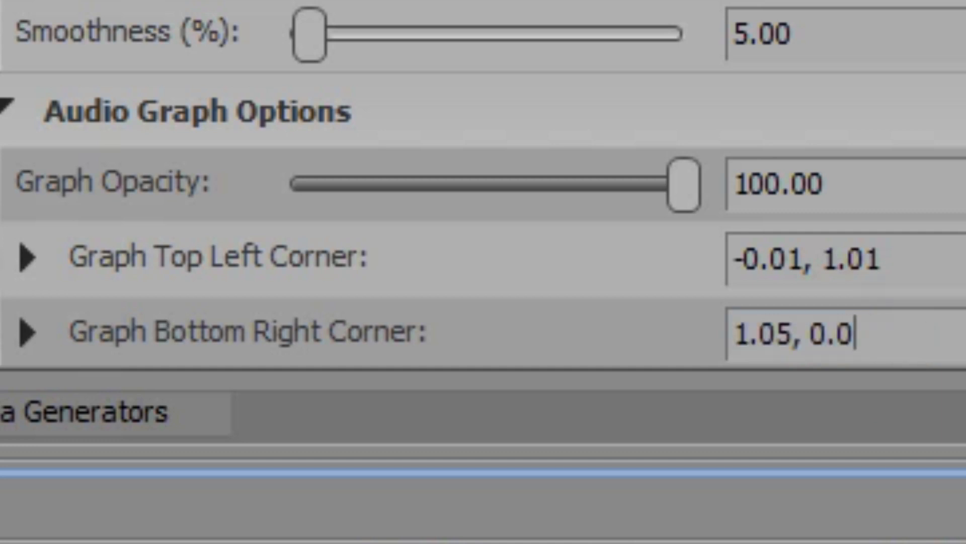
{"action": "type", "text": "1"}
{"action": "key", "text": "Left"}
{"action": "key", "text": "Left"}
{"action": "key", "text": "Left"}
{"action": "key", "text": "Left"}
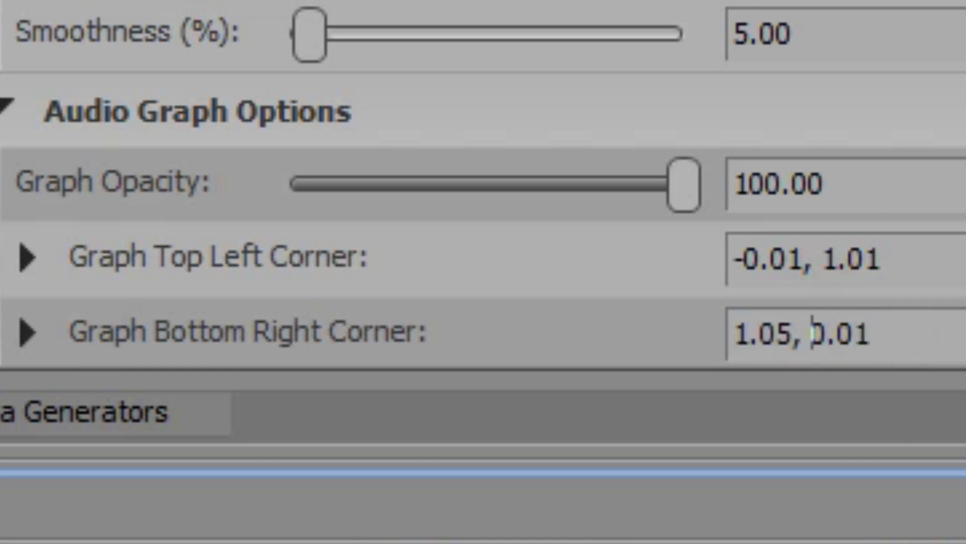
{"action": "type", "text": "9"}
{"action": "key", "text": "BackSpace"}
{"action": "type", "text": "-"}
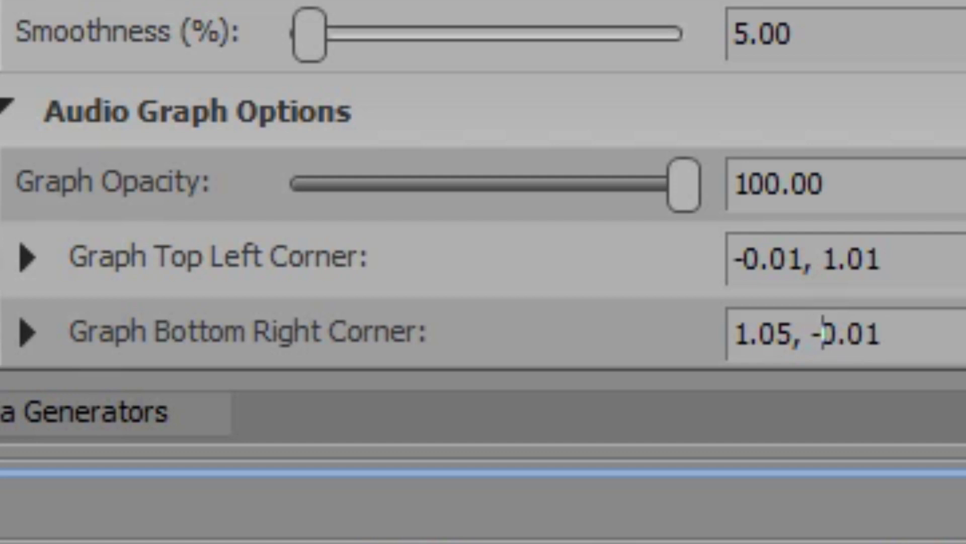
{"action": "key", "text": "Return"}
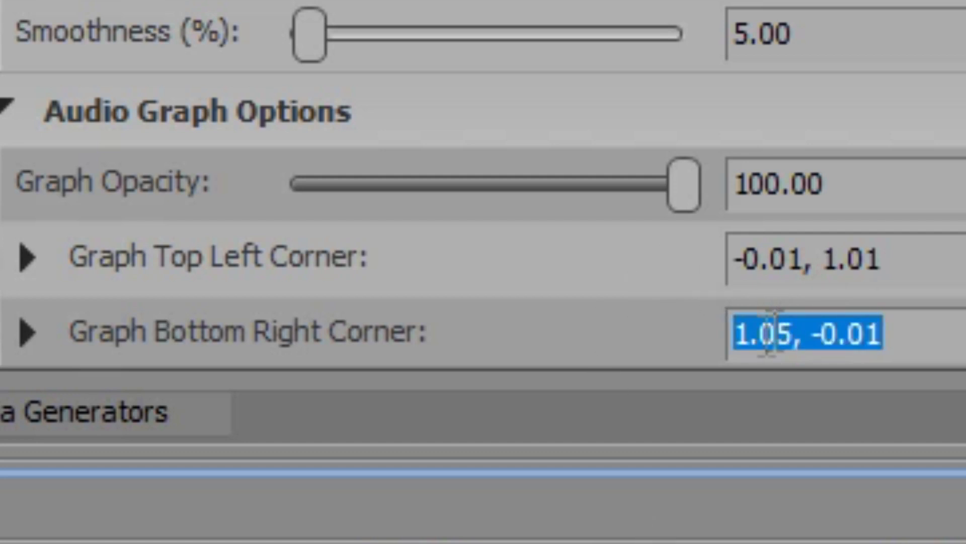
Step: Set the horizontal value of the Graph Bottom Right Corner to 1.07
{"action": "left_click", "coordinate": [745, 333]}
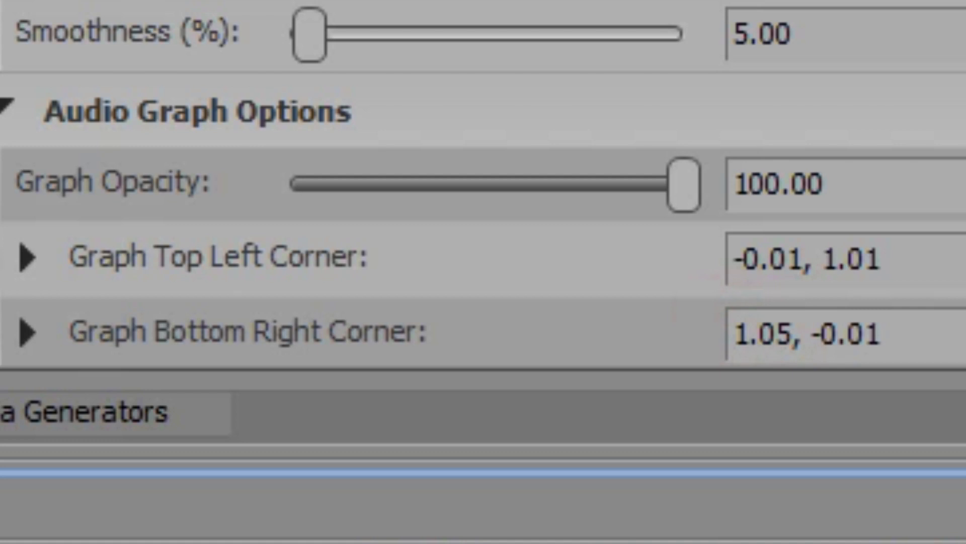
{"action": "left_click", "coordinate": [793, 333]}
{"action": "key", "text": "BackSpace"}
{"action": "type", "text": "7"}
{"action": "key", "text": "Return"}
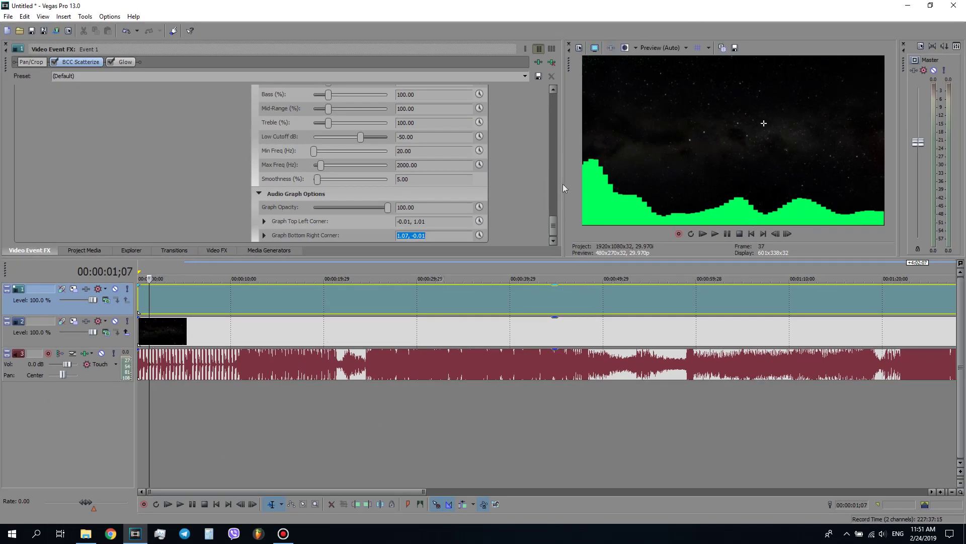
Step: Raise the glow percent of the Sony Glow effect to about 0.095 to soften the spectrum's edges
{"action": "left_click", "coordinate": [121, 62]}
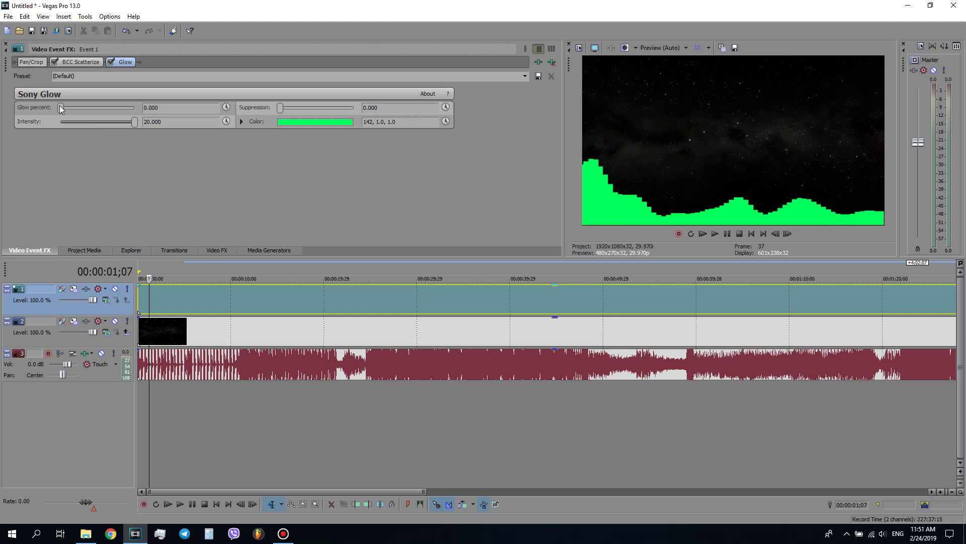
{"action": "left_click_drag", "start_coordinate": [60, 107], "coordinate": [86, 110]}
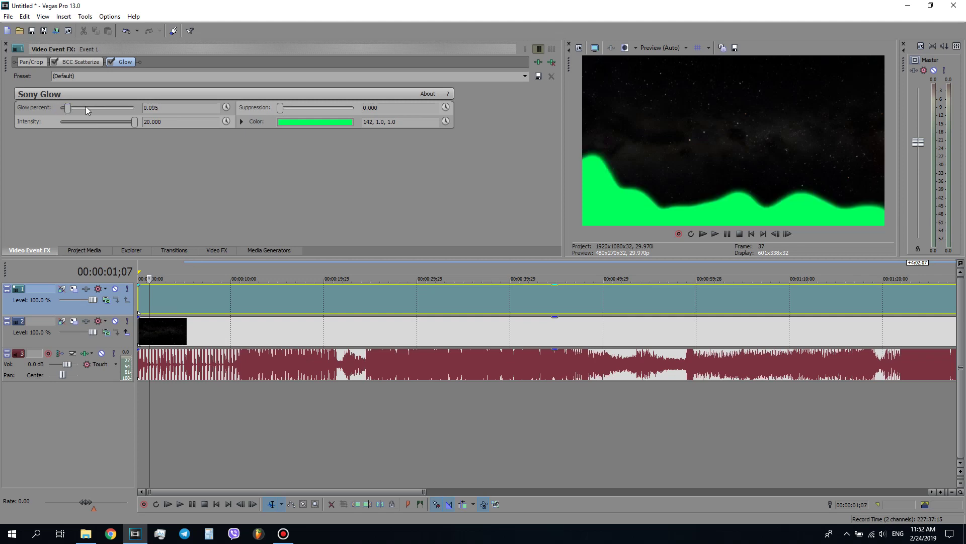
Step: Look at the Freq Resolution setting in the audio spectrum options of BCC Scatterize
{"action": "left_click", "coordinate": [77, 63]}
{"action": "left_click_drag", "start_coordinate": [551, 115], "coordinate": [528, 206]}
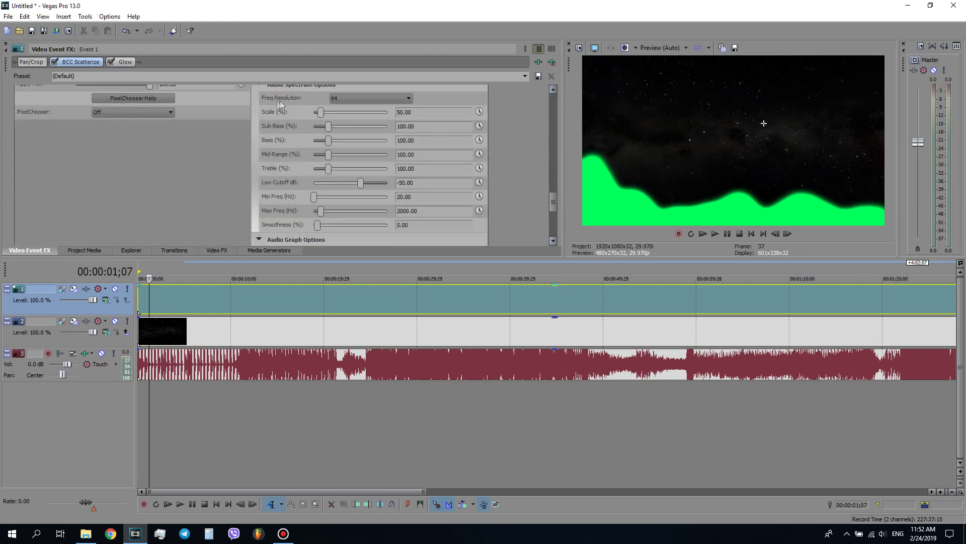
{"action": "left_click", "coordinate": [338, 98]}
{"action": "left_click", "coordinate": [341, 96]}
Step: Preview the glowing spectrum against the music by playing the timeline near the start and again from about 1:34
{"action": "left_click", "coordinate": [201, 333]}
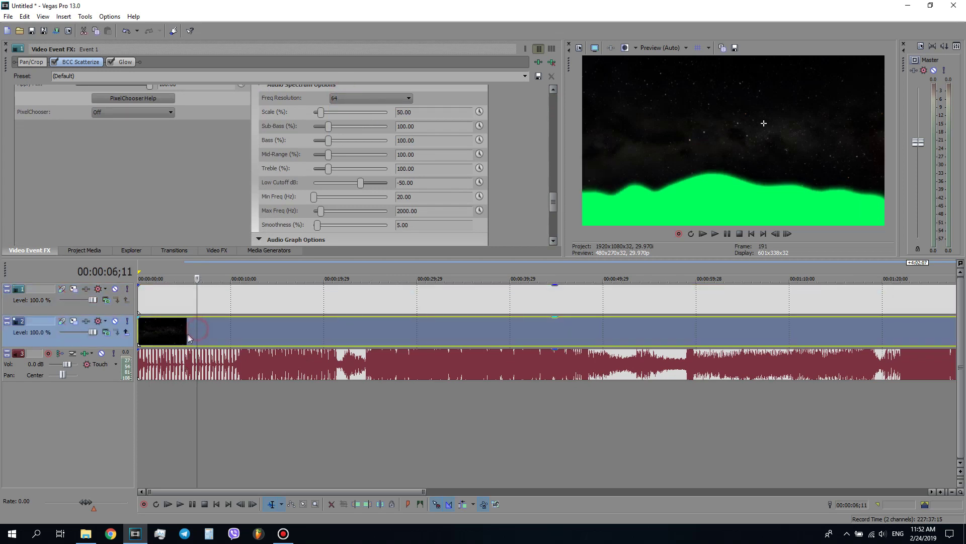
{"action": "key", "text": "space"}
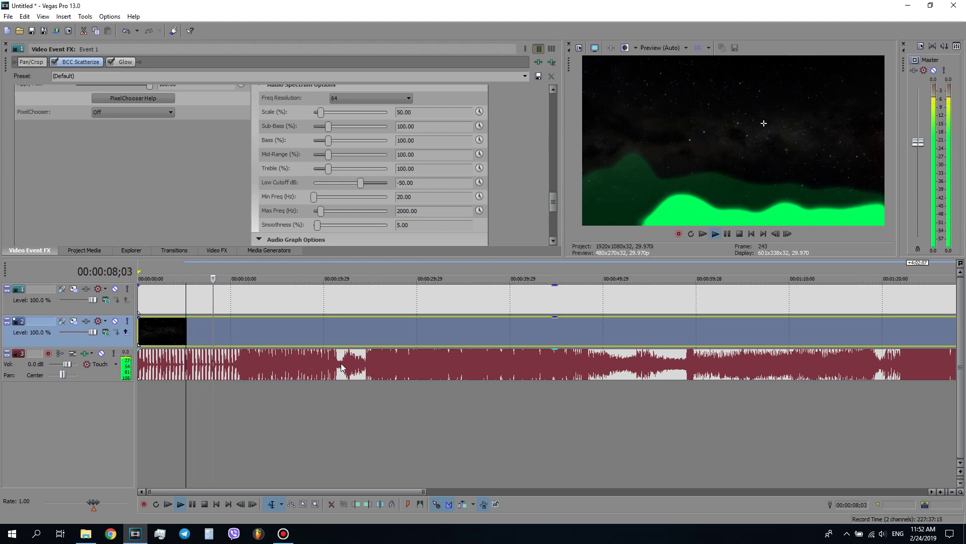
{"action": "scroll", "coordinate": [298, 351], "scroll_direction": "down", "scroll_amount": 3}
{"action": "left_click", "coordinate": [467, 365]}
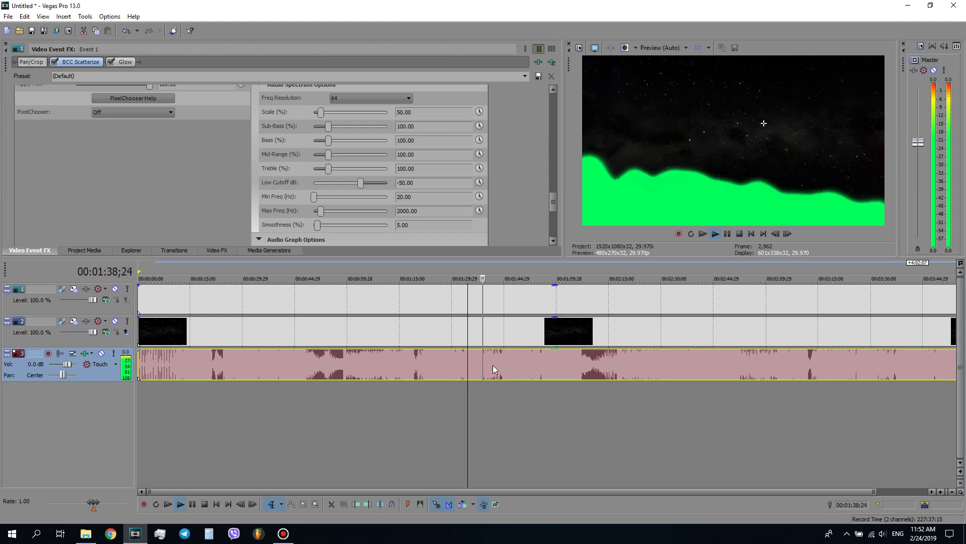
{"action": "key", "text": "space"}
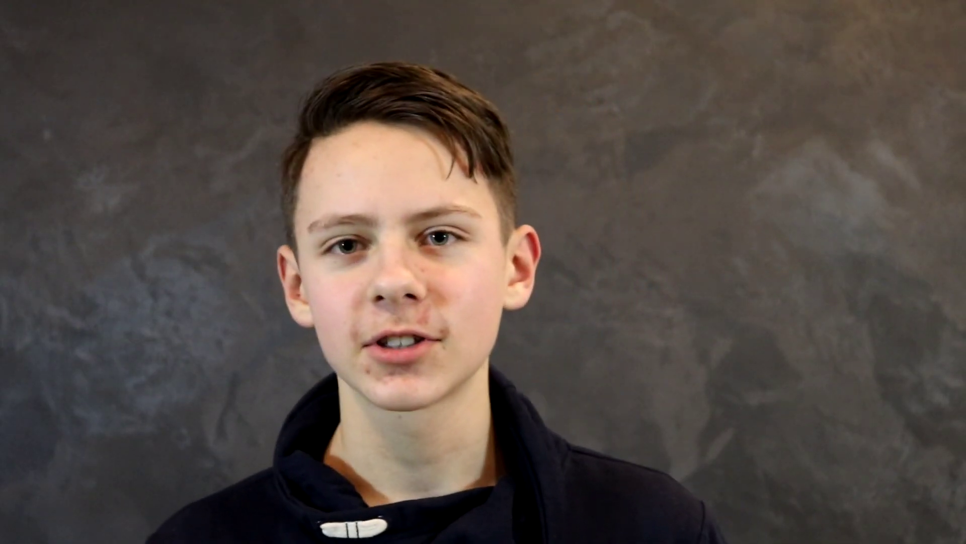